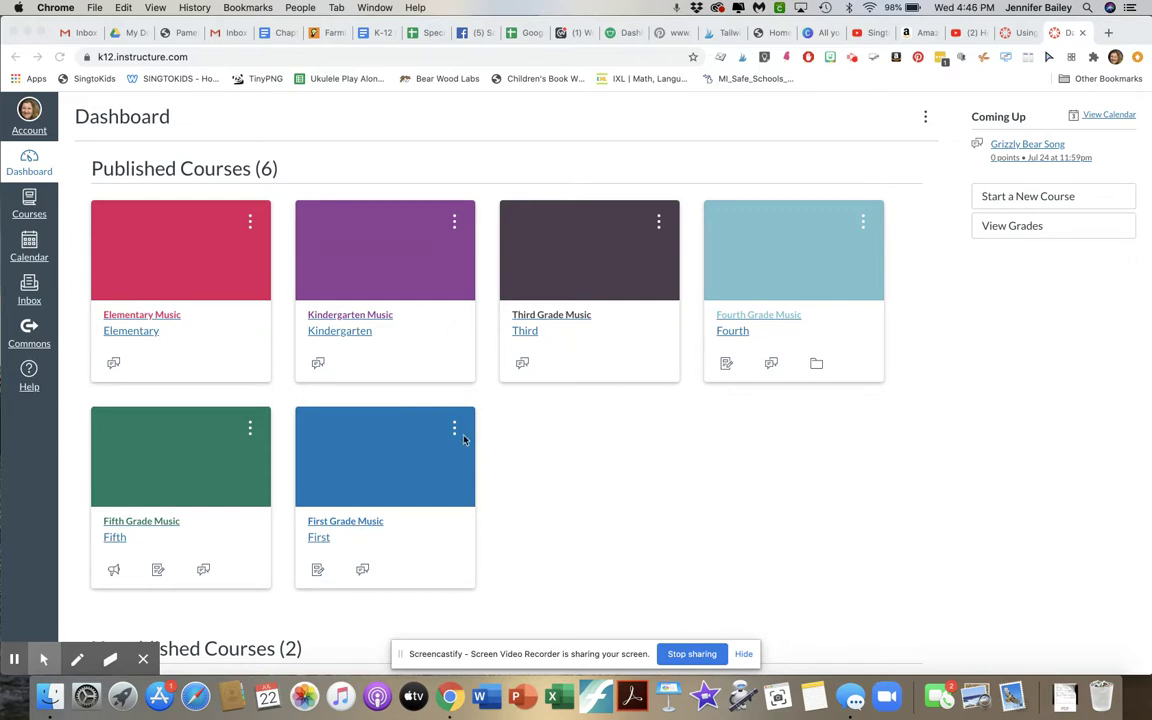
# - Open the First Grade Music course's Assignments list
pyautogui.click(347, 522)
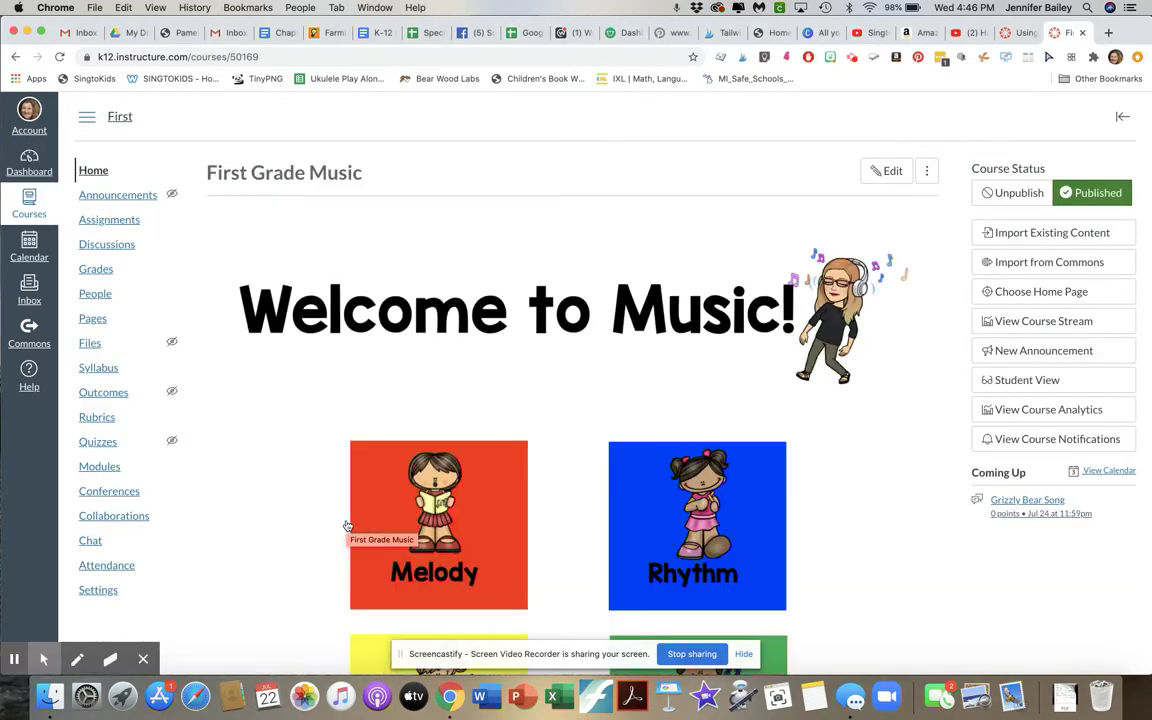
pyautogui.scroll(-3, 347, 525)
pyautogui.scroll(3, 347, 525)
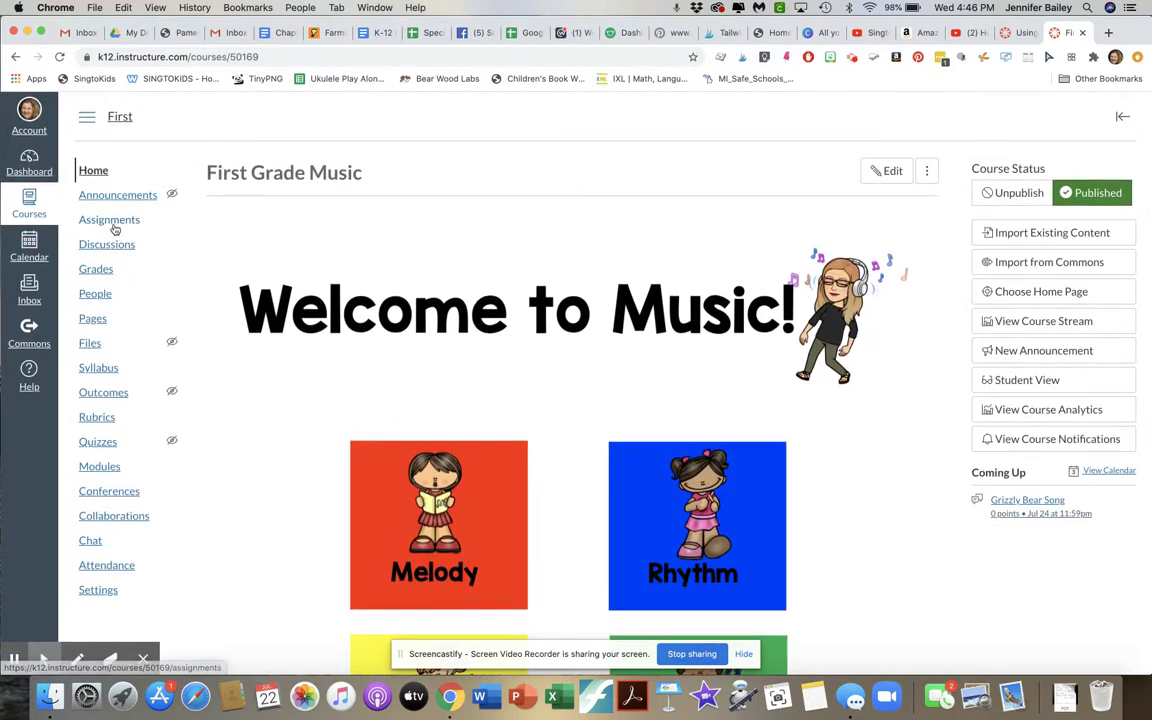
pyautogui.click(113, 224)
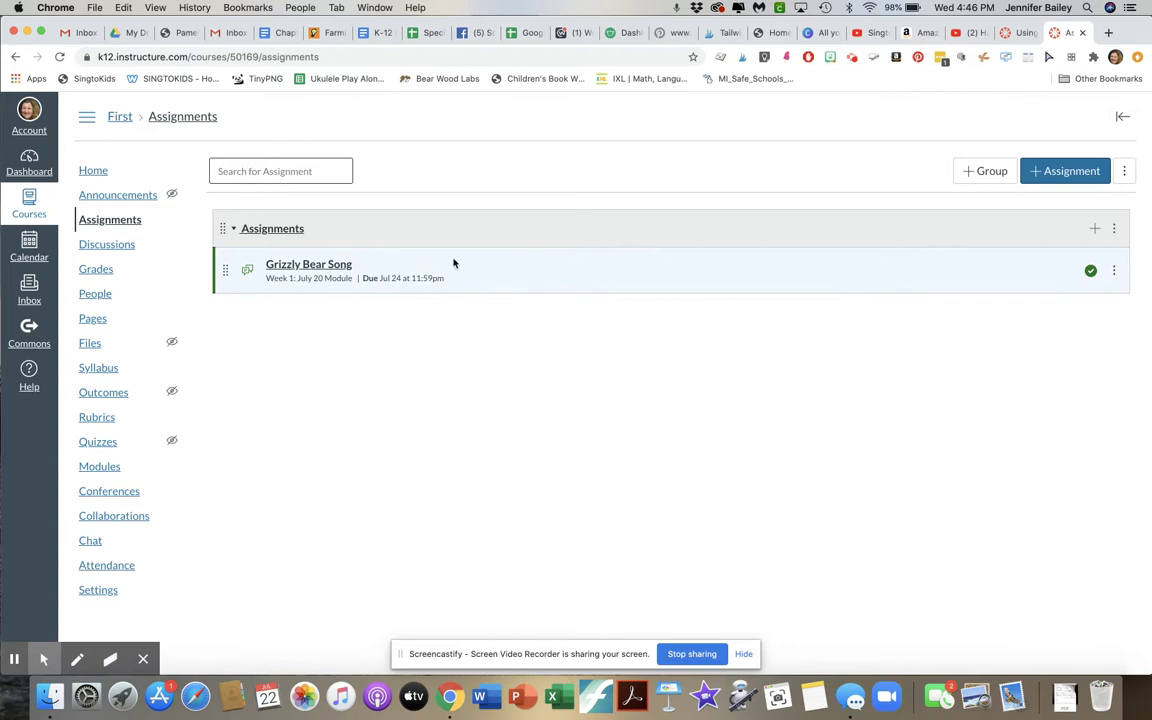
# - Start a new assignment named 'Bell Horses' and put the caret in its empty description
pyautogui.click(1060, 171)
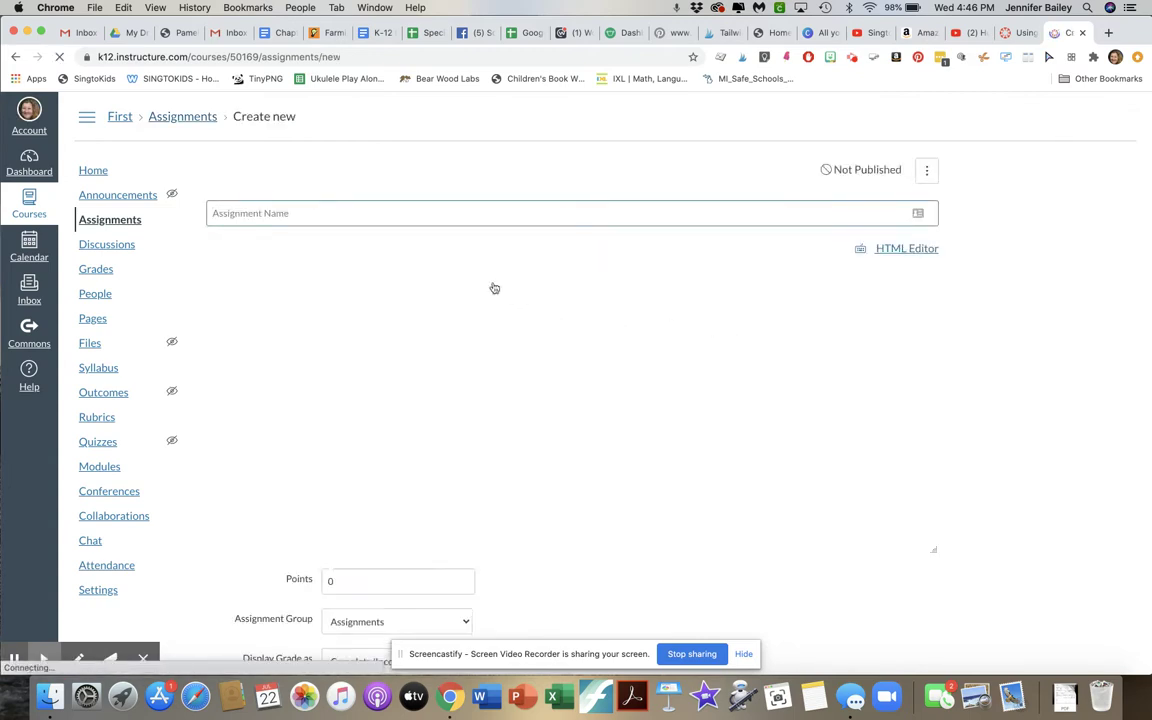
pyautogui.write('Bell Horses')
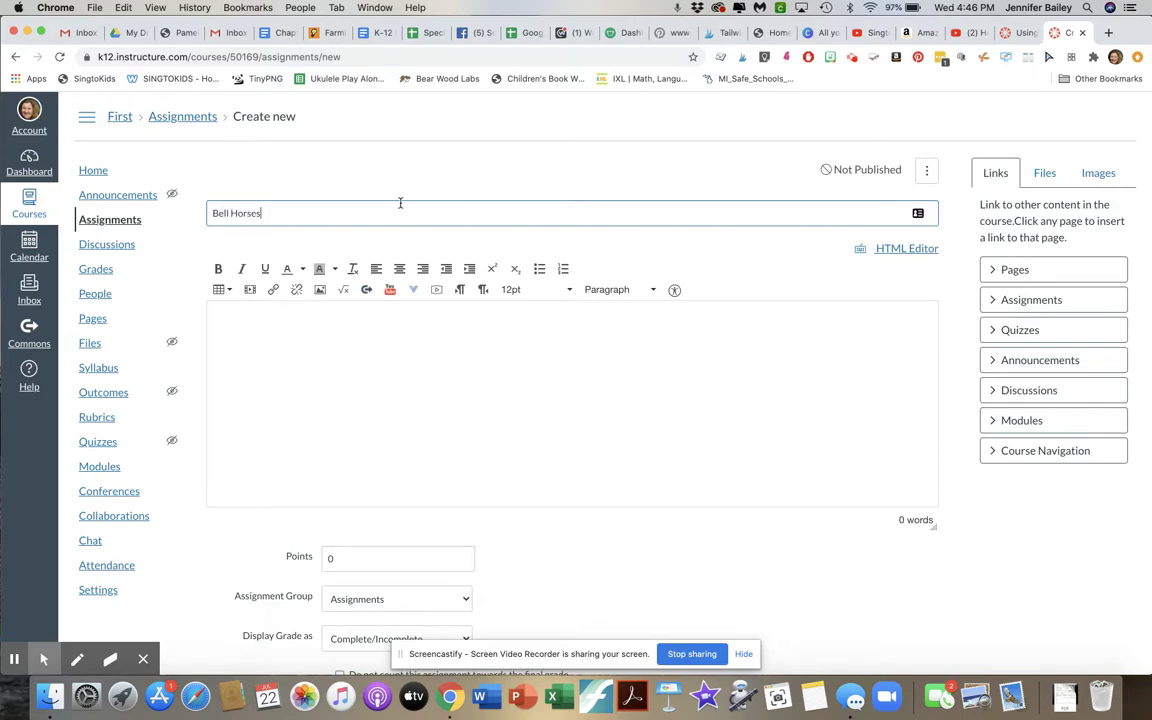
pyautogui.click(403, 424)
pyautogui.click(449, 391)
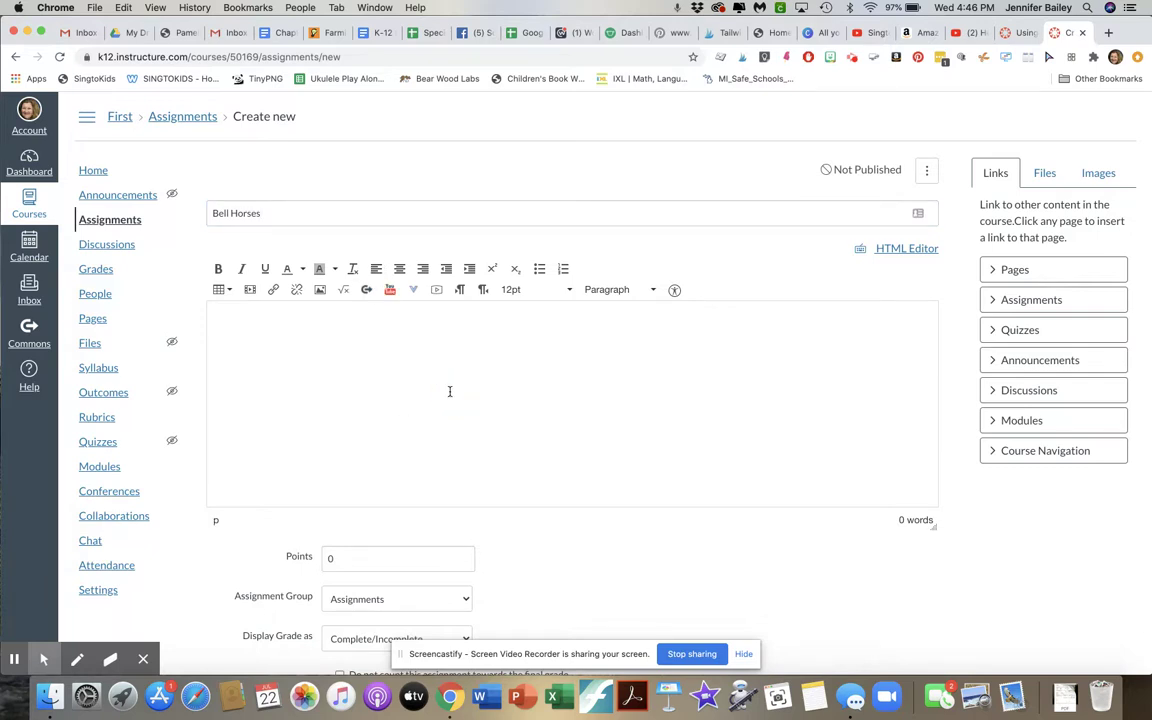
# - Open the Bell Horses deck from Drive and delete slides 2–3, Instructions and Teaching Ideas
pyautogui.click(127, 35)
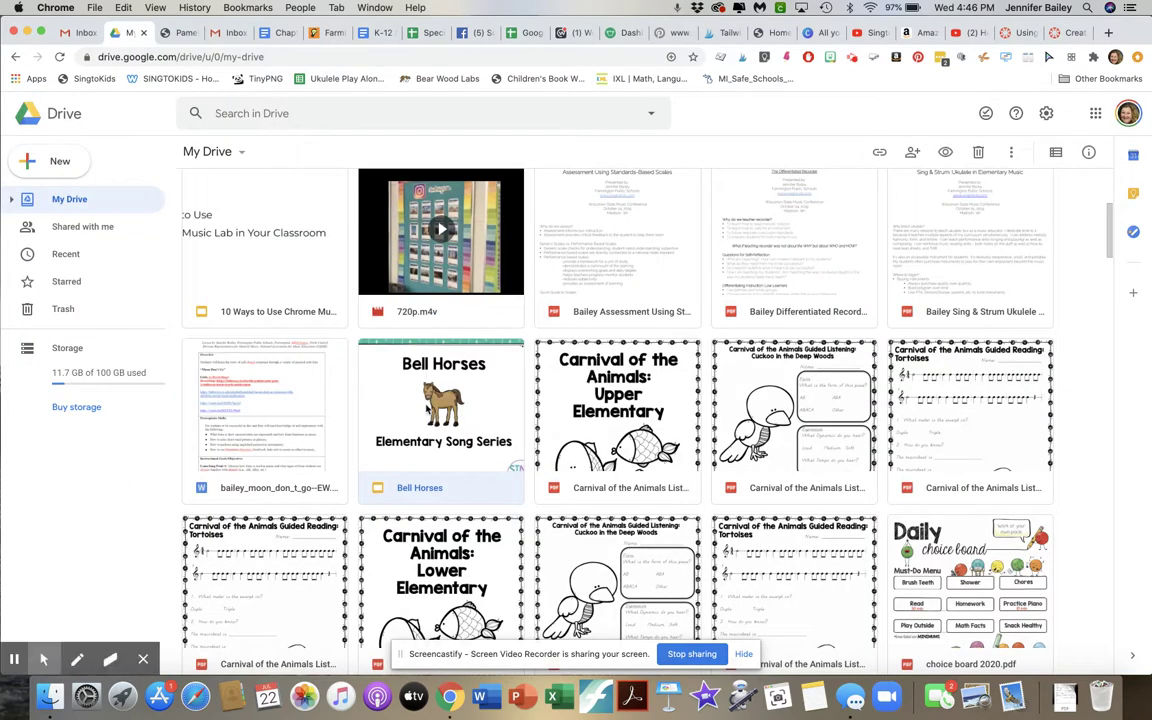
pyautogui.doubleClick(426, 409)
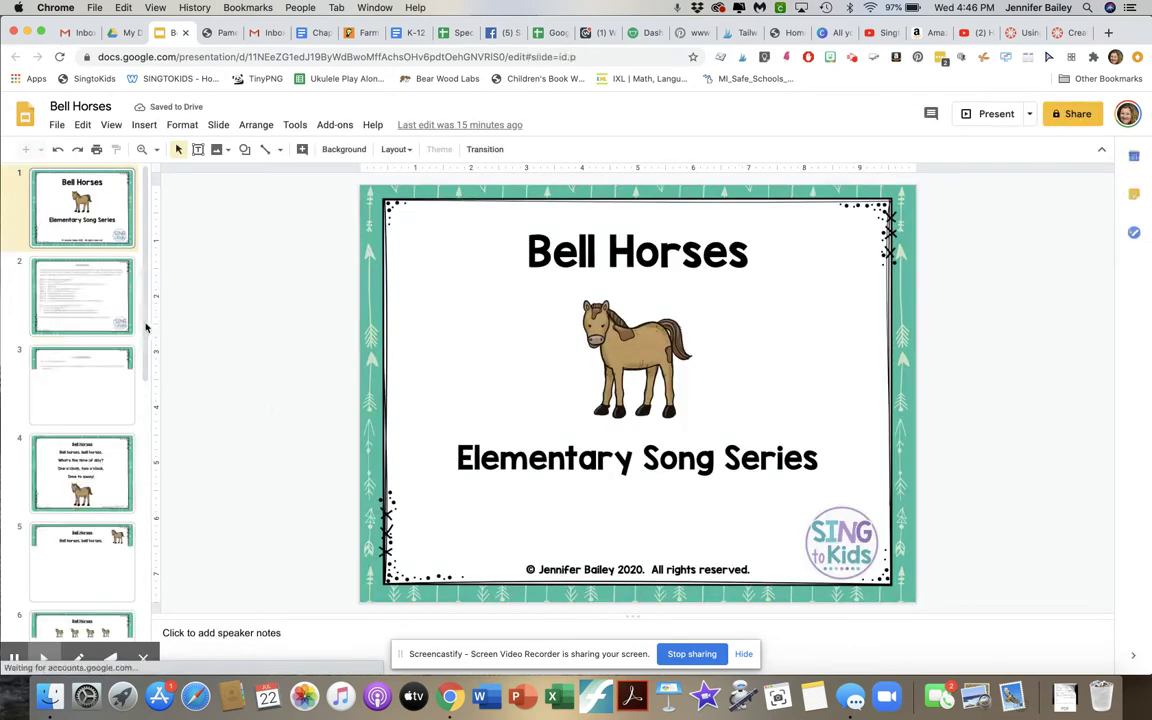
pyautogui.click(99, 310)
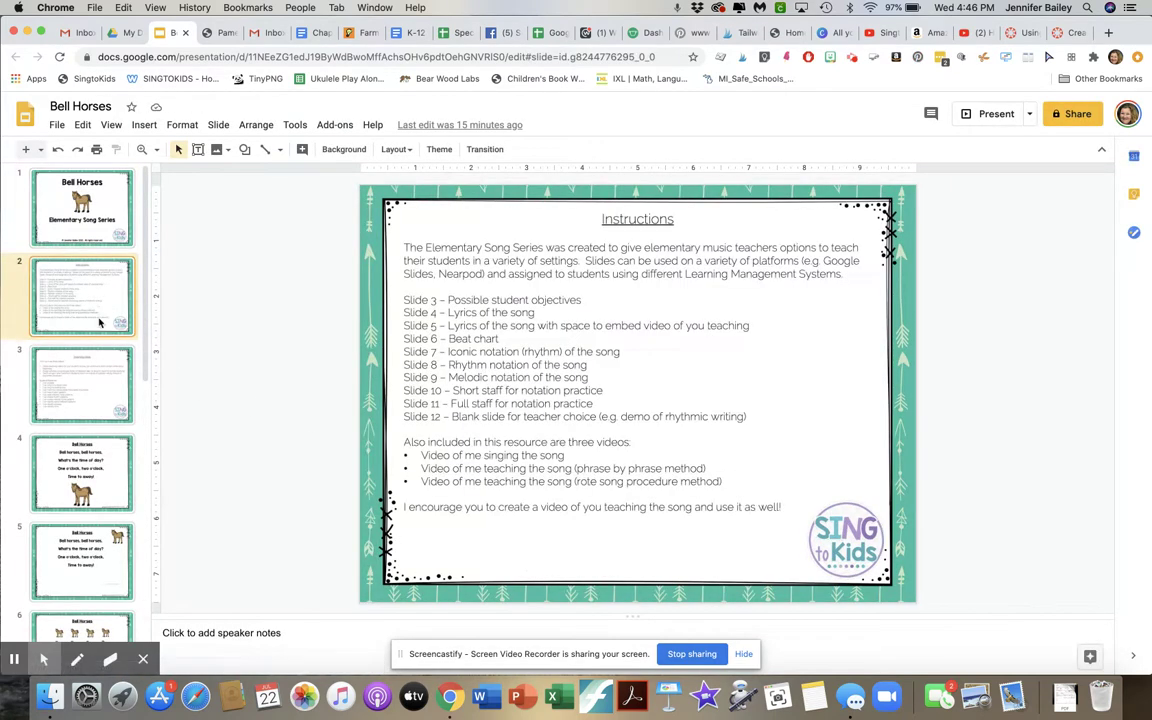
pyautogui.click(100, 397)
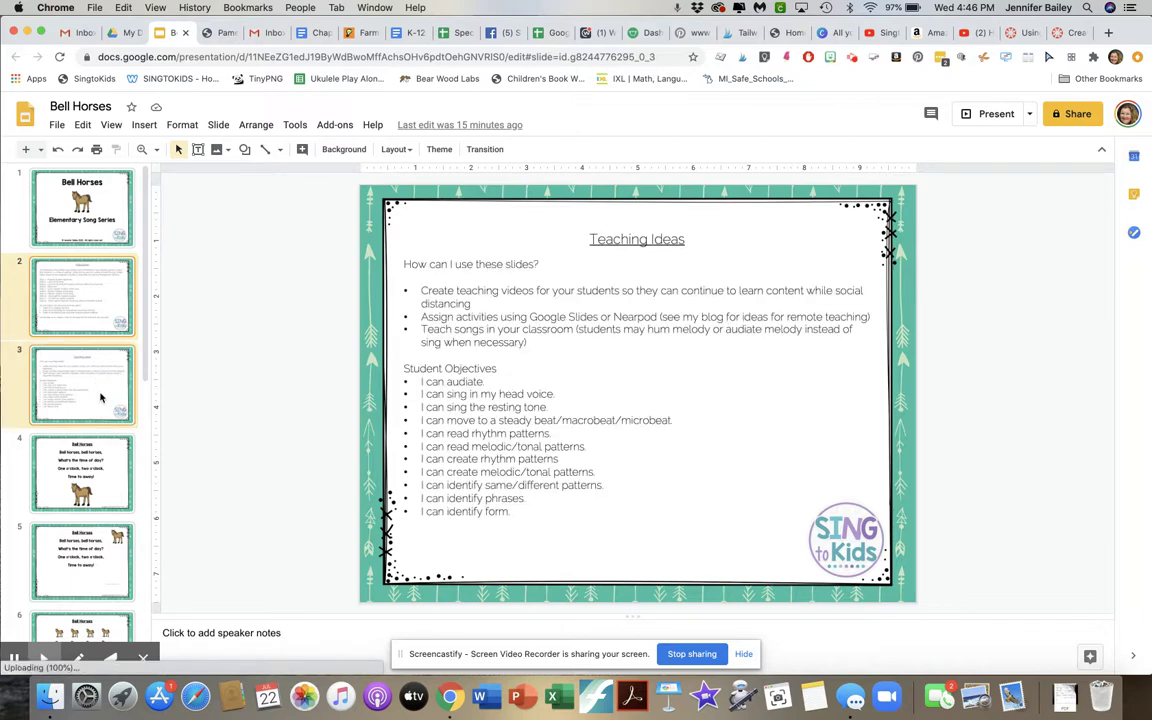
pyautogui.press('Delete')
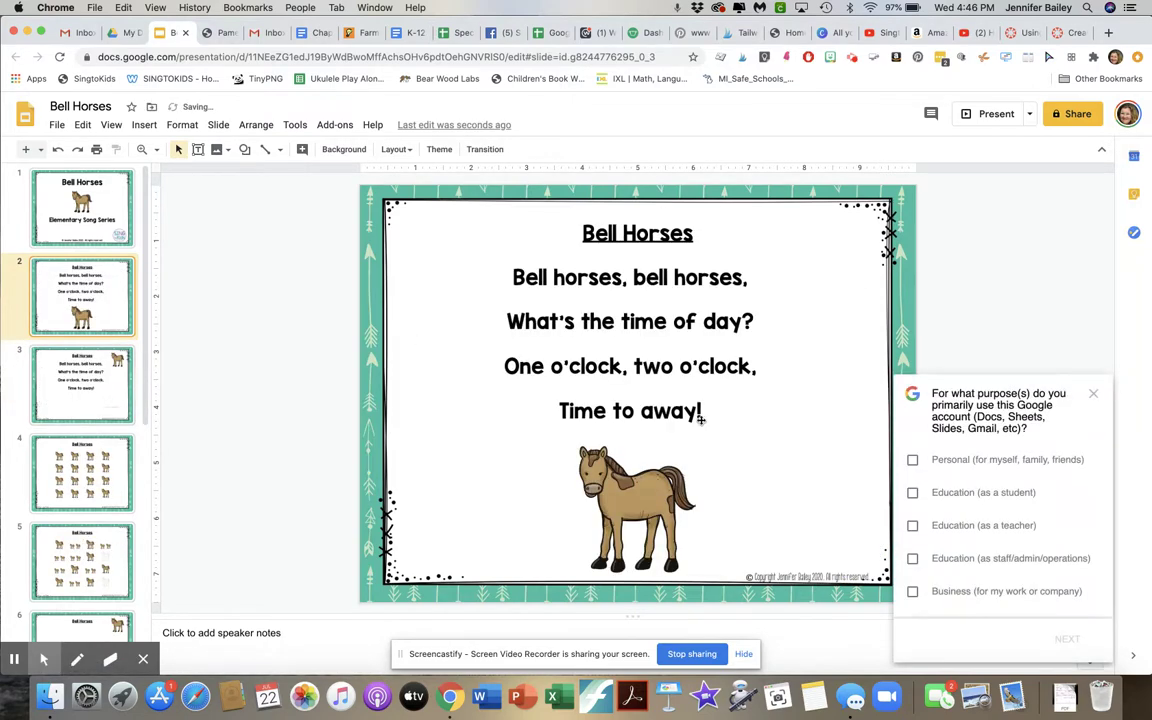
pyautogui.click(1093, 393)
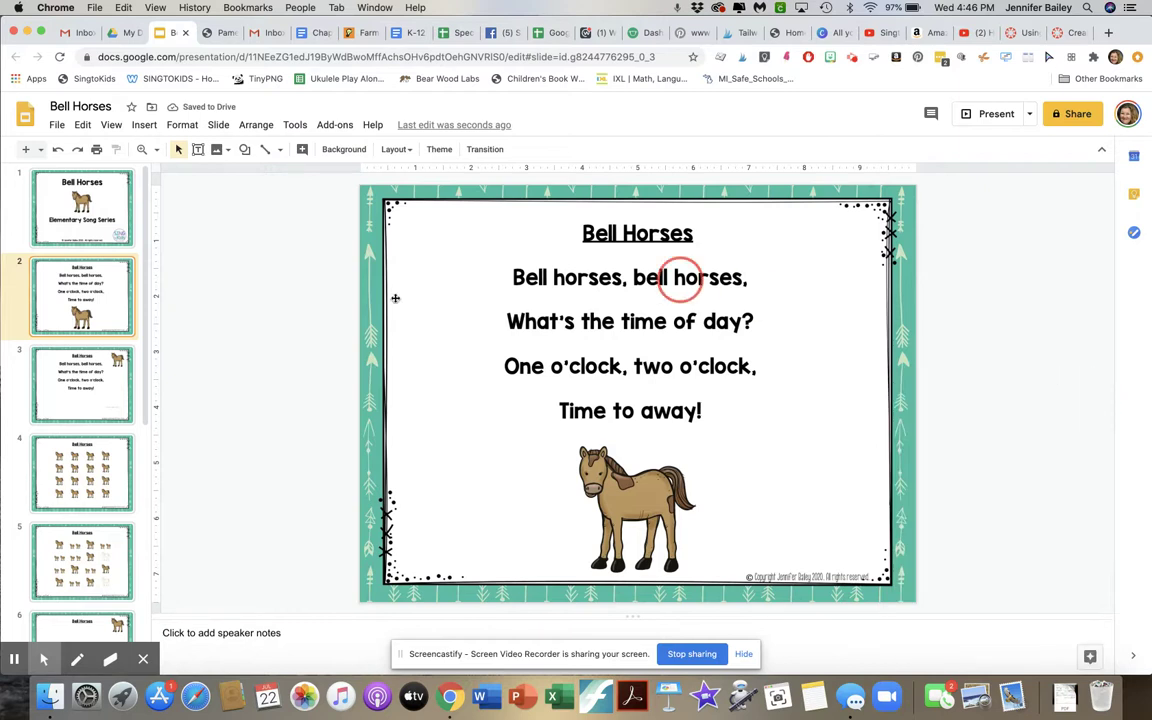
pyautogui.scroll(-6, 22, 460)
pyautogui.scroll(5, 28, 472)
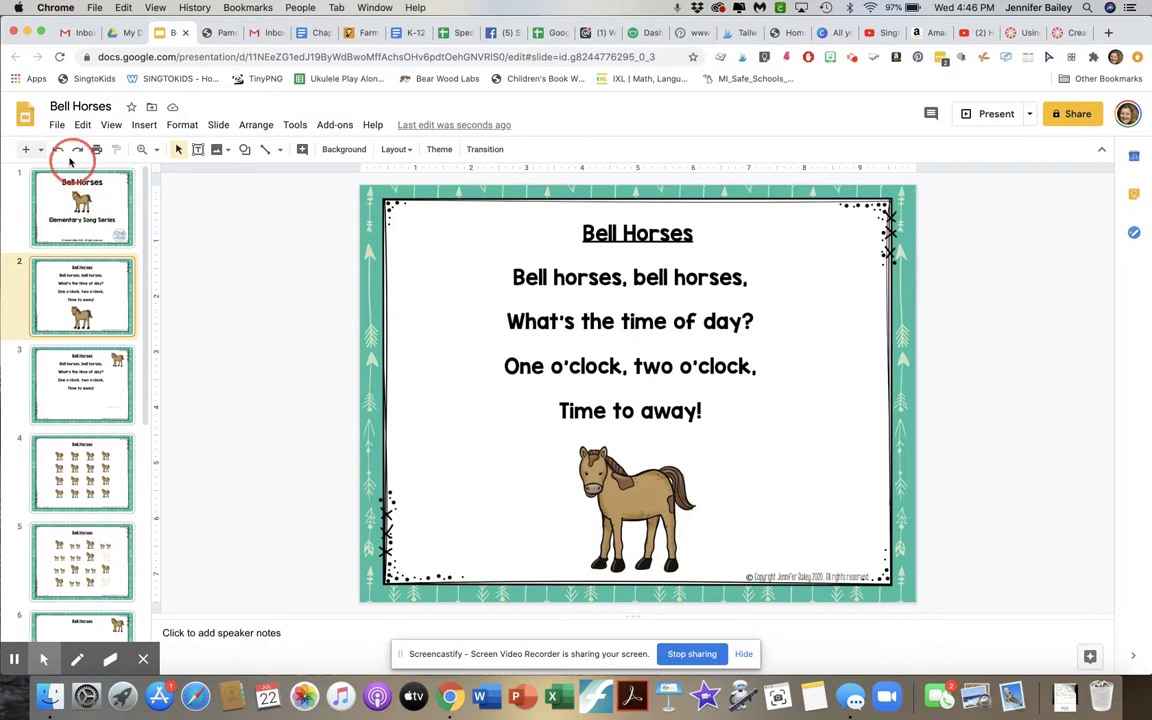
# - Publish the deck to the web and select its Medium (960x749) iframe embed code
pyautogui.click(57, 126)
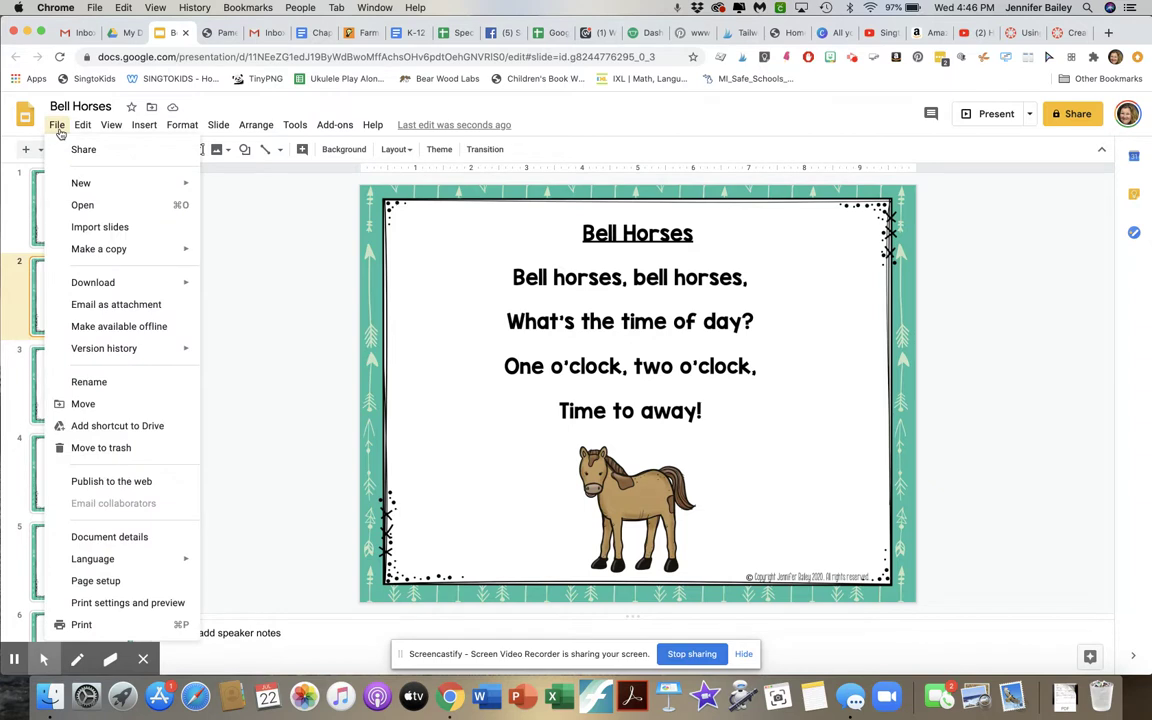
pyautogui.click(121, 482)
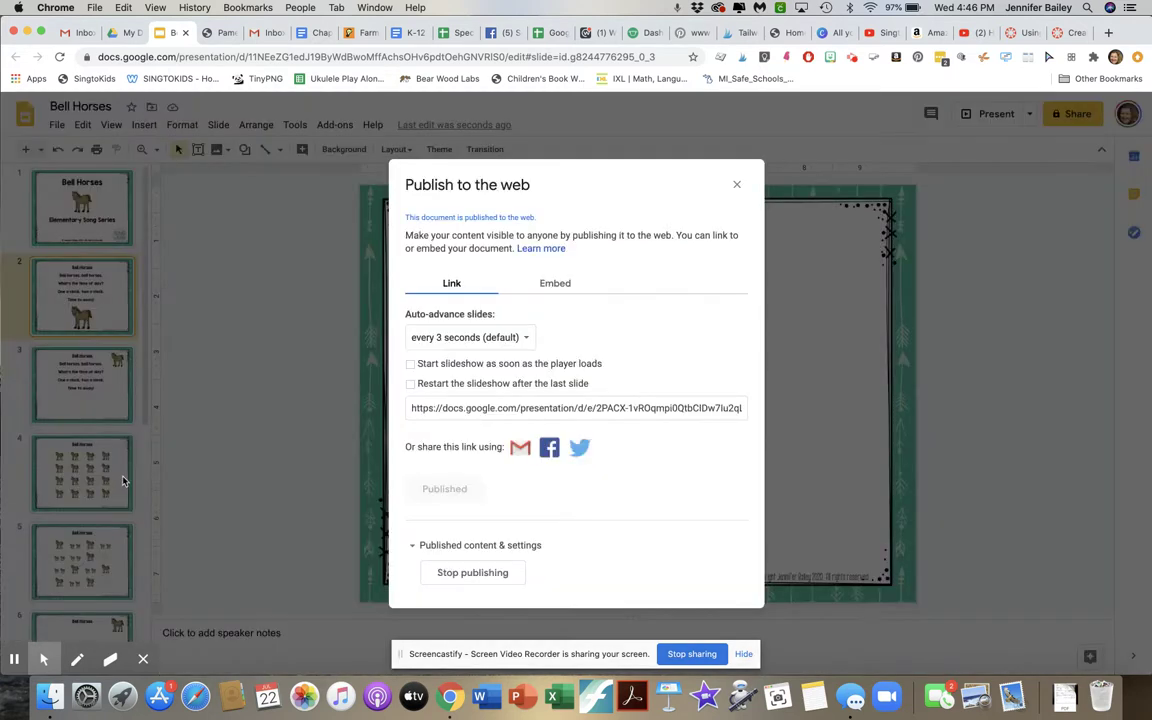
pyautogui.click(555, 287)
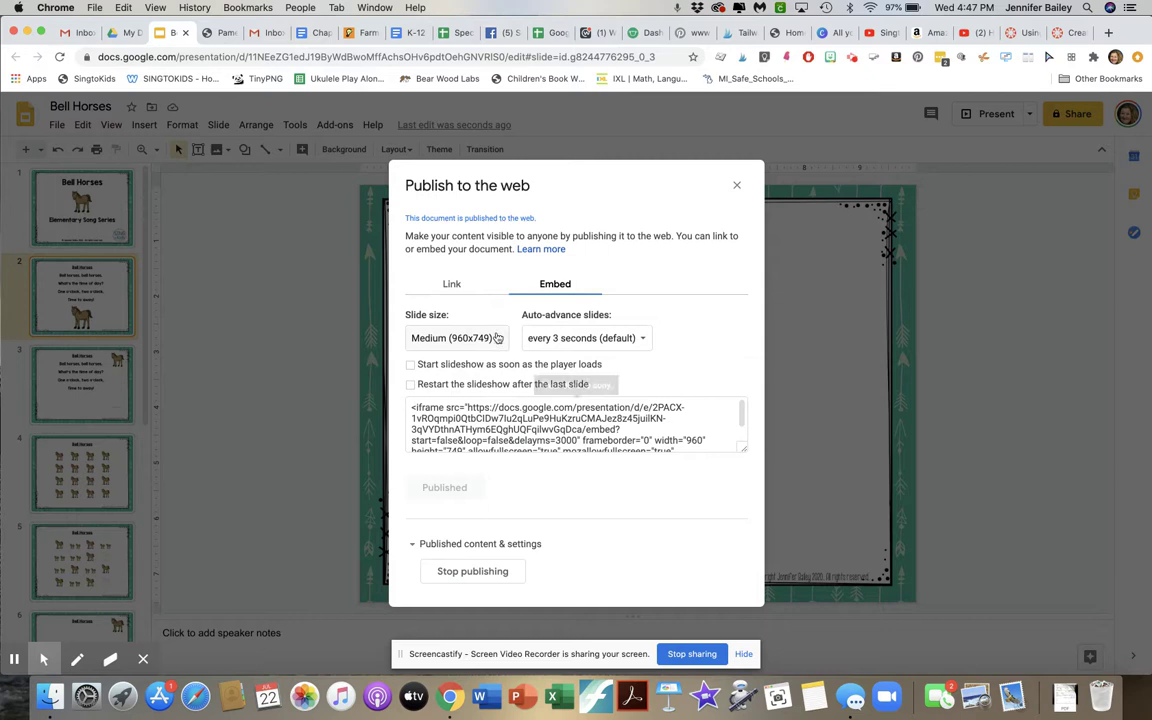
pyautogui.click(492, 340)
pyautogui.click(485, 340)
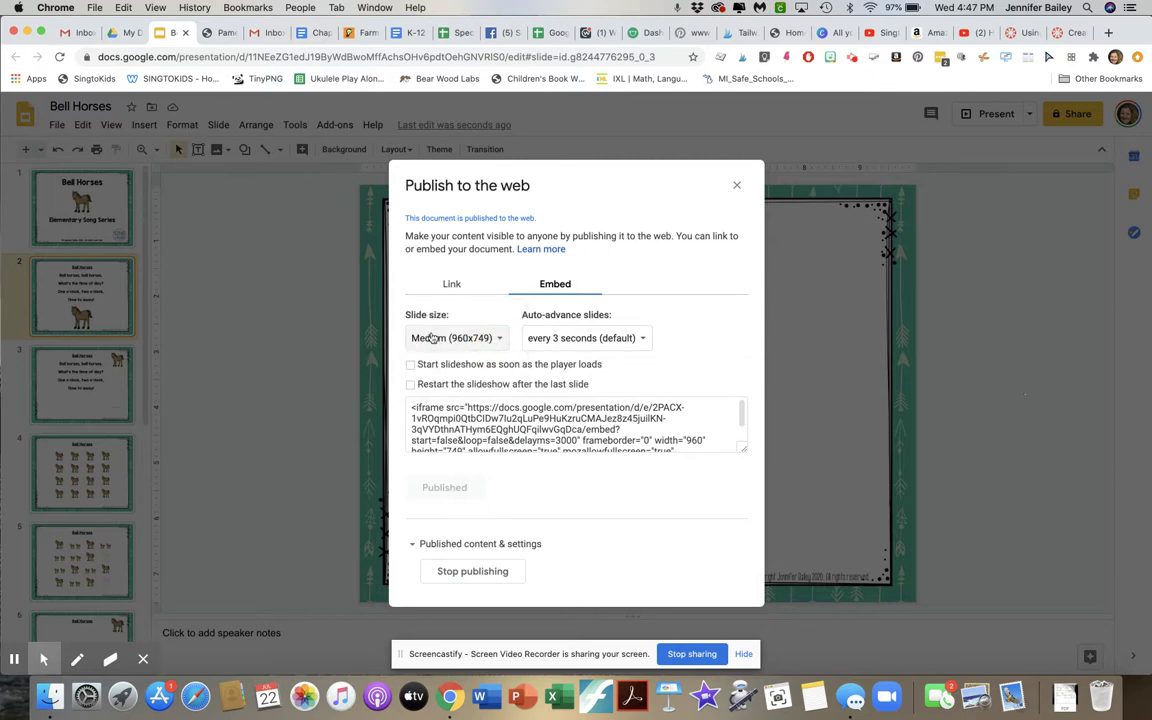
pyautogui.click(410, 412)
pyautogui.press('super+c')
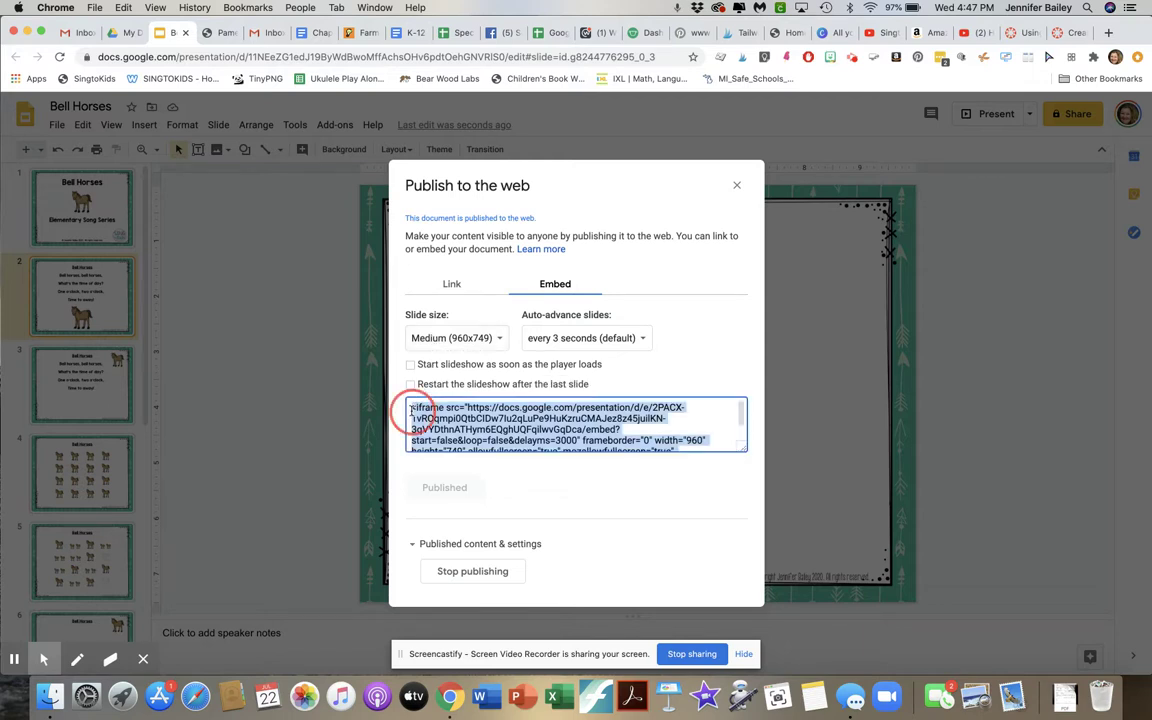
pyautogui.click(1072, 33)
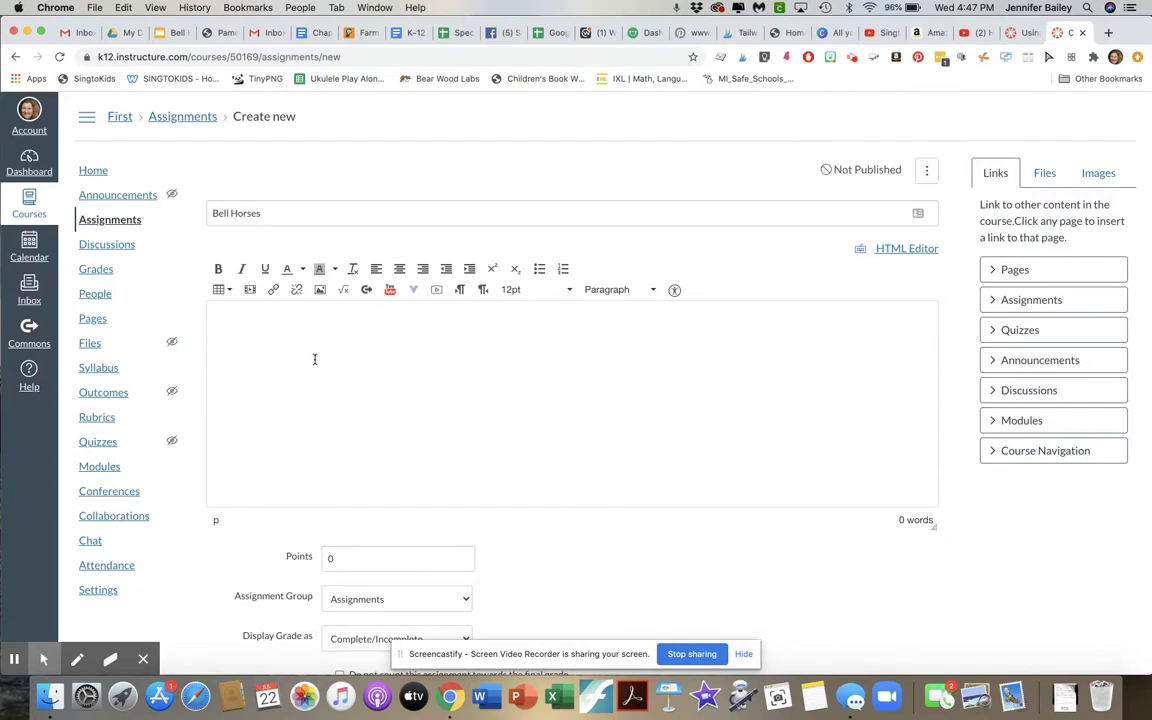
# - Paste the Google Slides iframe embed code into the description's HTML editor
pyautogui.click(898, 249)
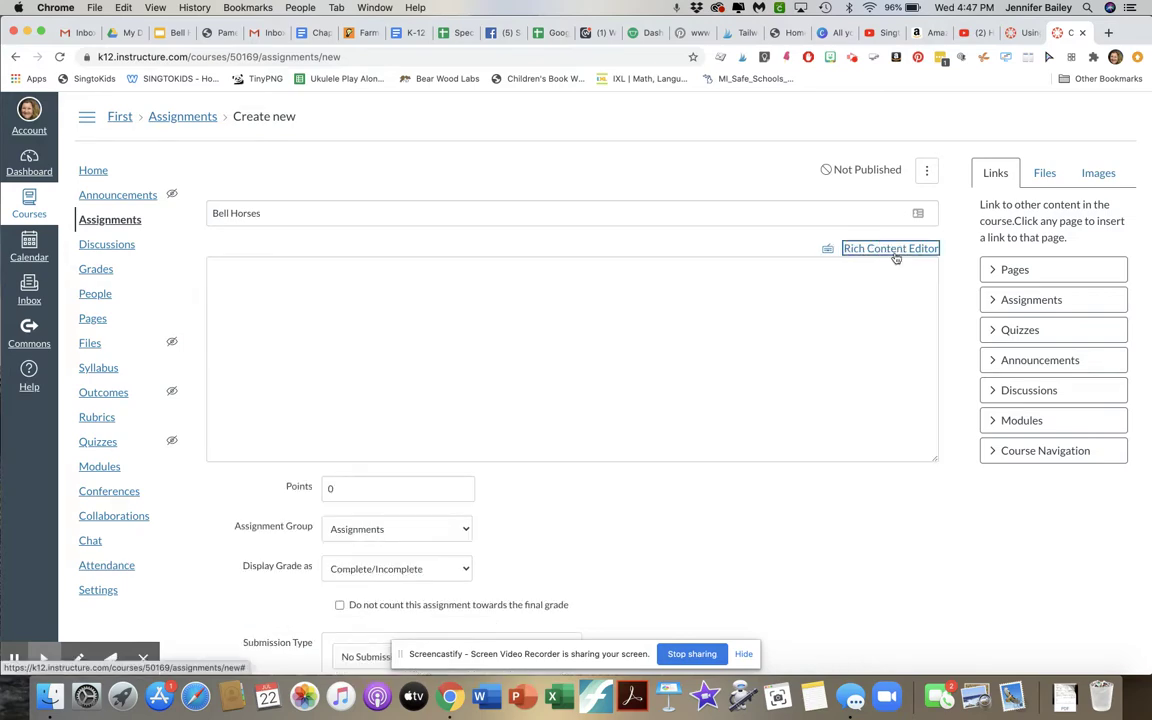
pyautogui.scroll(-1, 663, 329)
pyautogui.scroll(1, 620, 323)
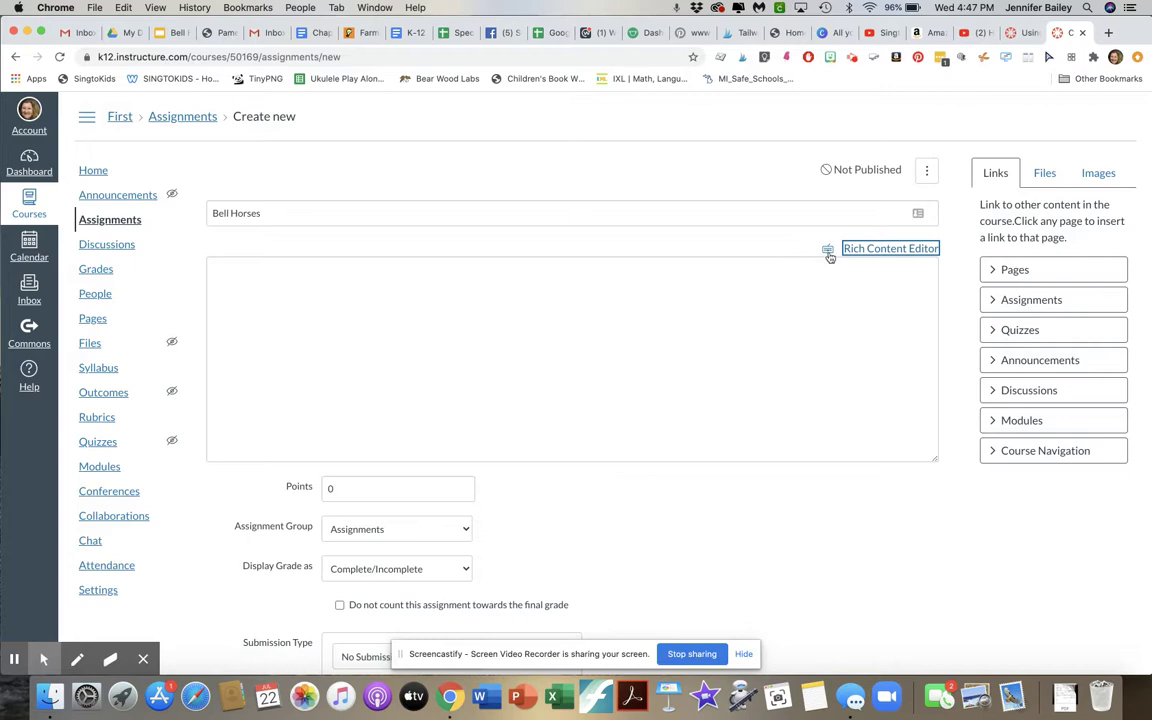
pyautogui.click(828, 249)
pyautogui.click(766, 336)
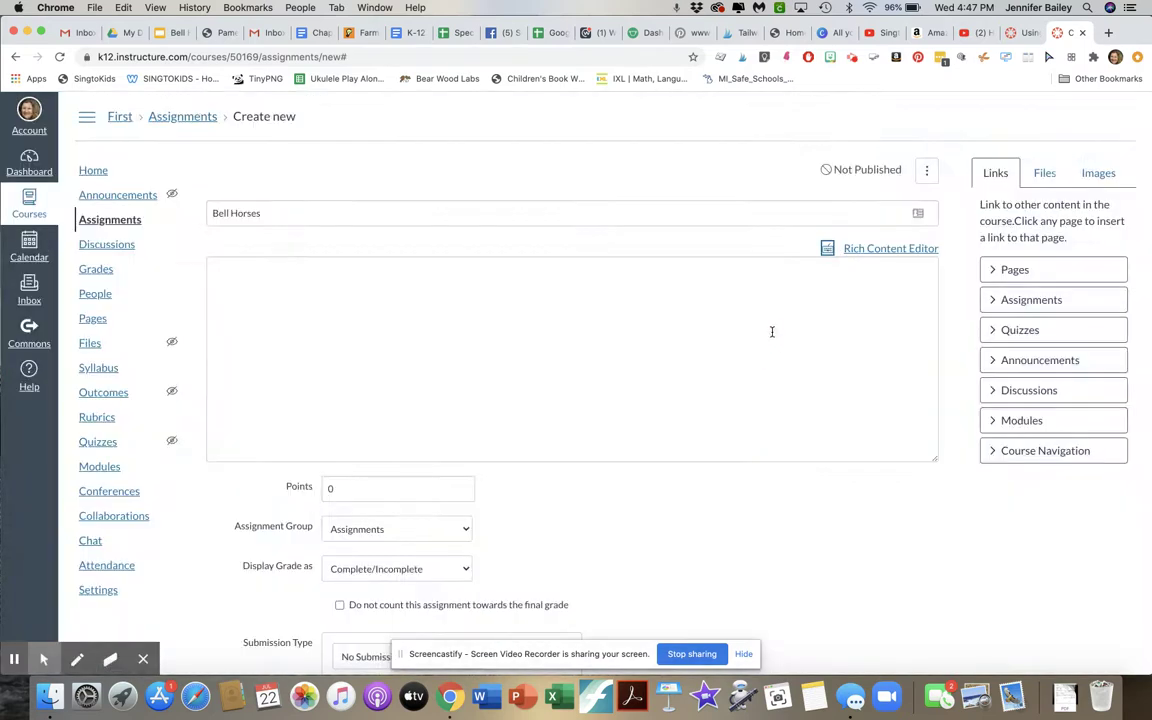
pyautogui.click(878, 251)
pyautogui.click(880, 252)
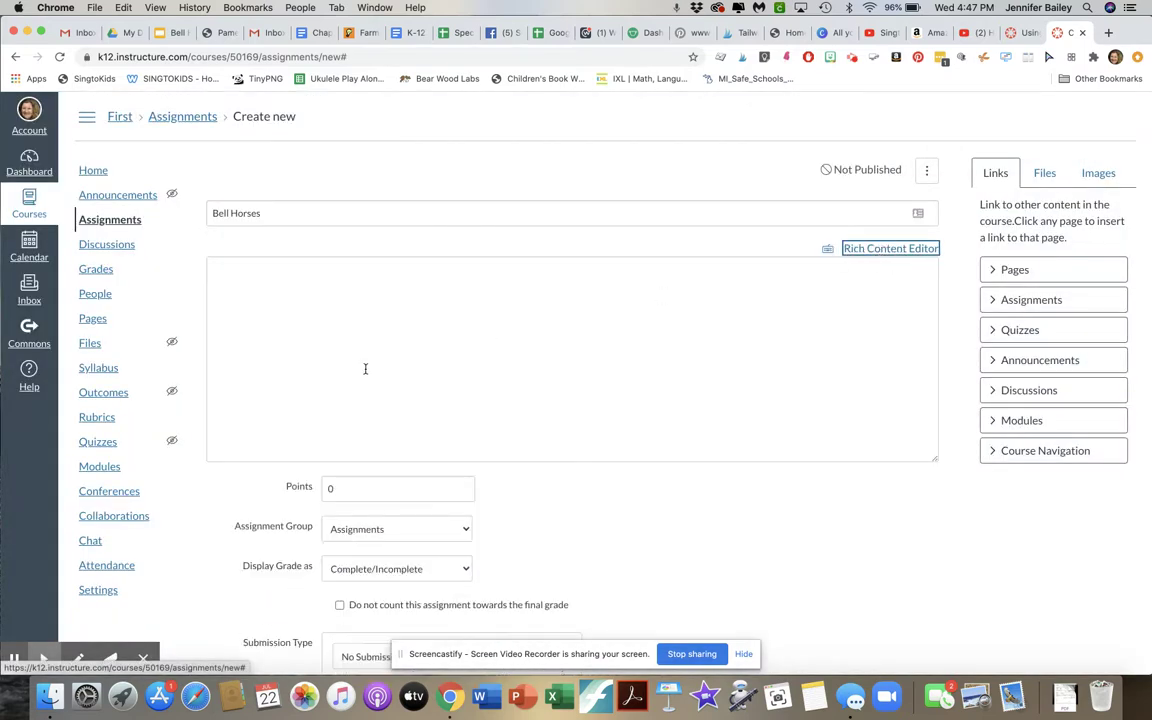
pyautogui.click(258, 293)
pyautogui.press('super+v')
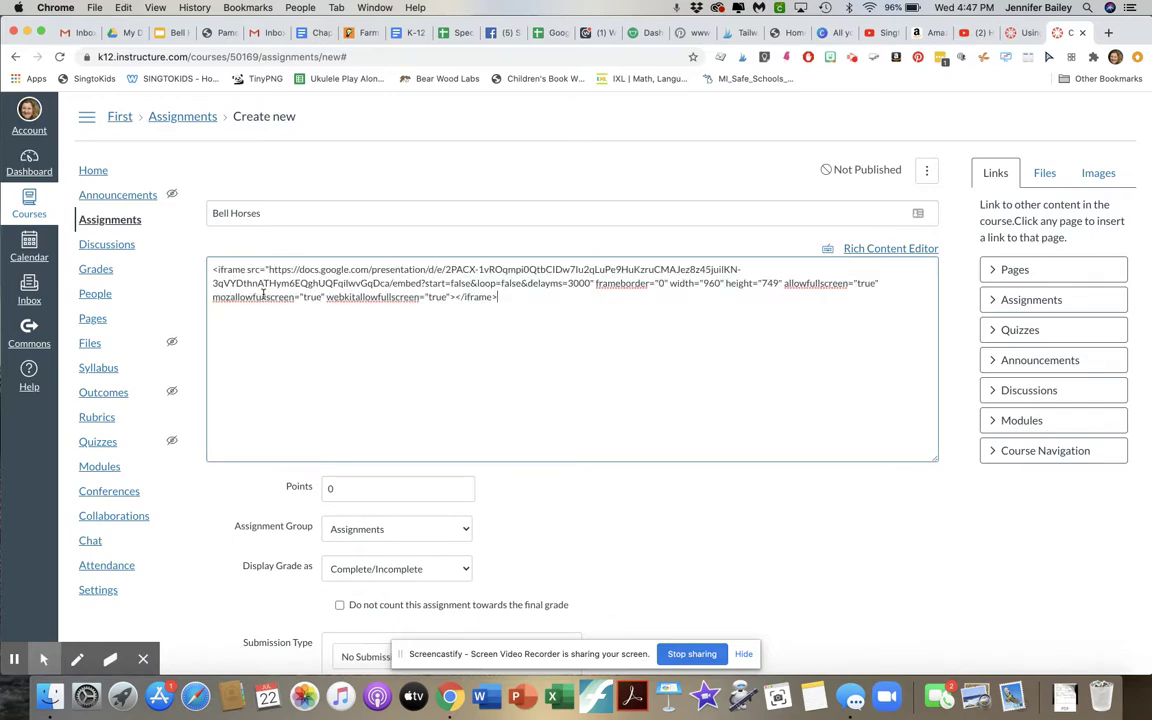
pyautogui.scroll(-3, 725, 545)
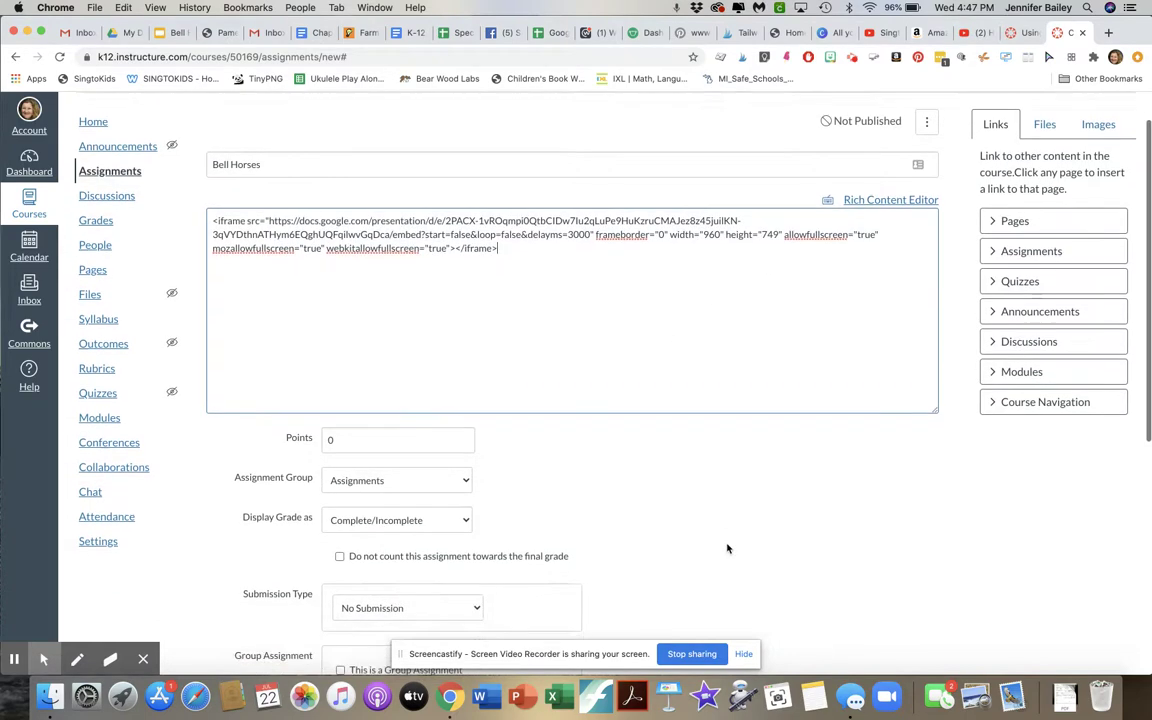
pyautogui.scroll(3, 725, 545)
pyautogui.scroll(-10, 727, 548)
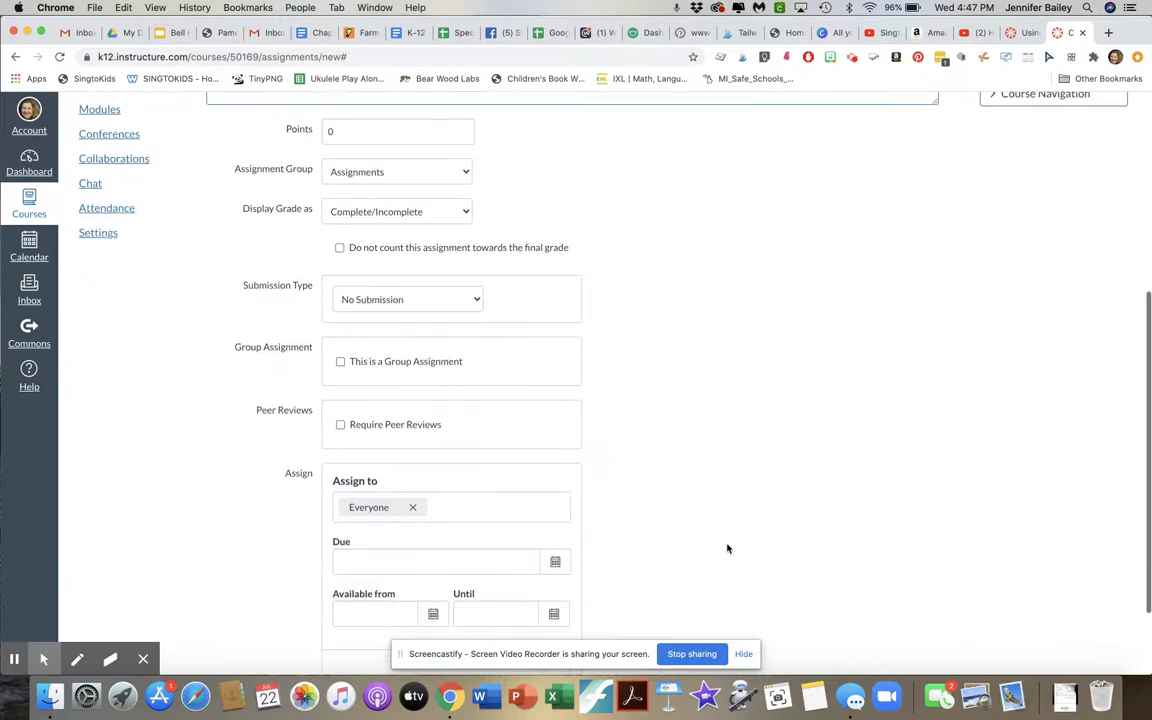
# - Save the Bell Horses assignment and publish it to students
pyautogui.click(910, 615)
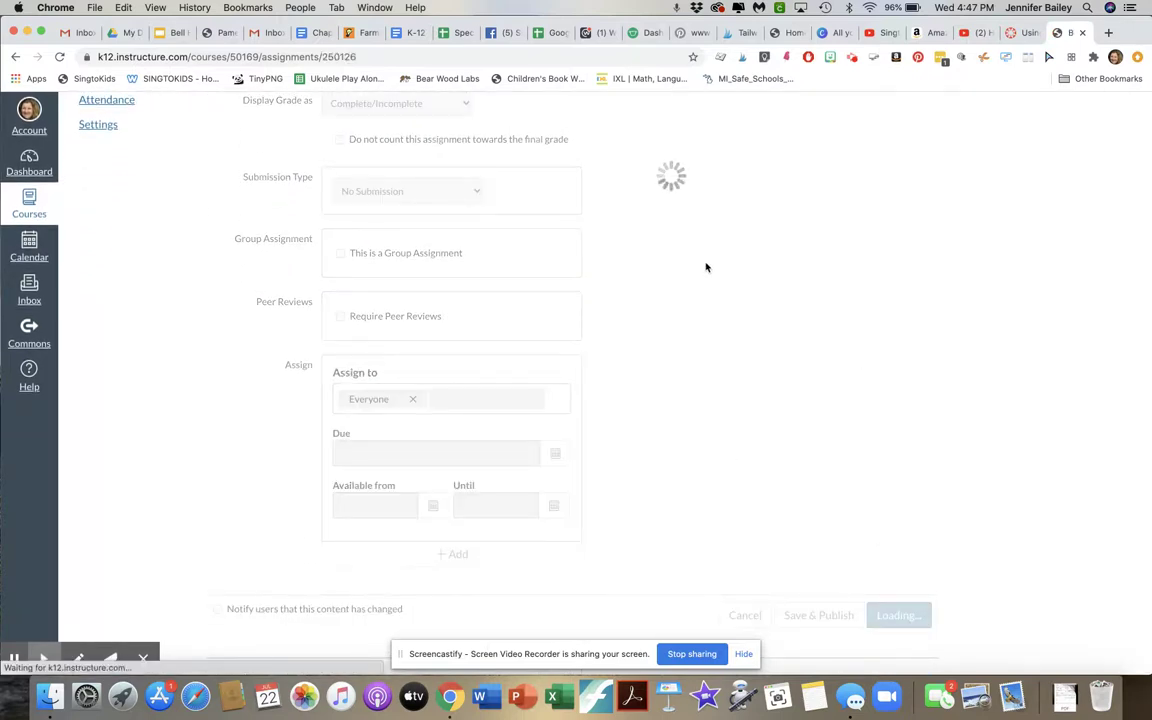
pyautogui.scroll(-2, 706, 267)
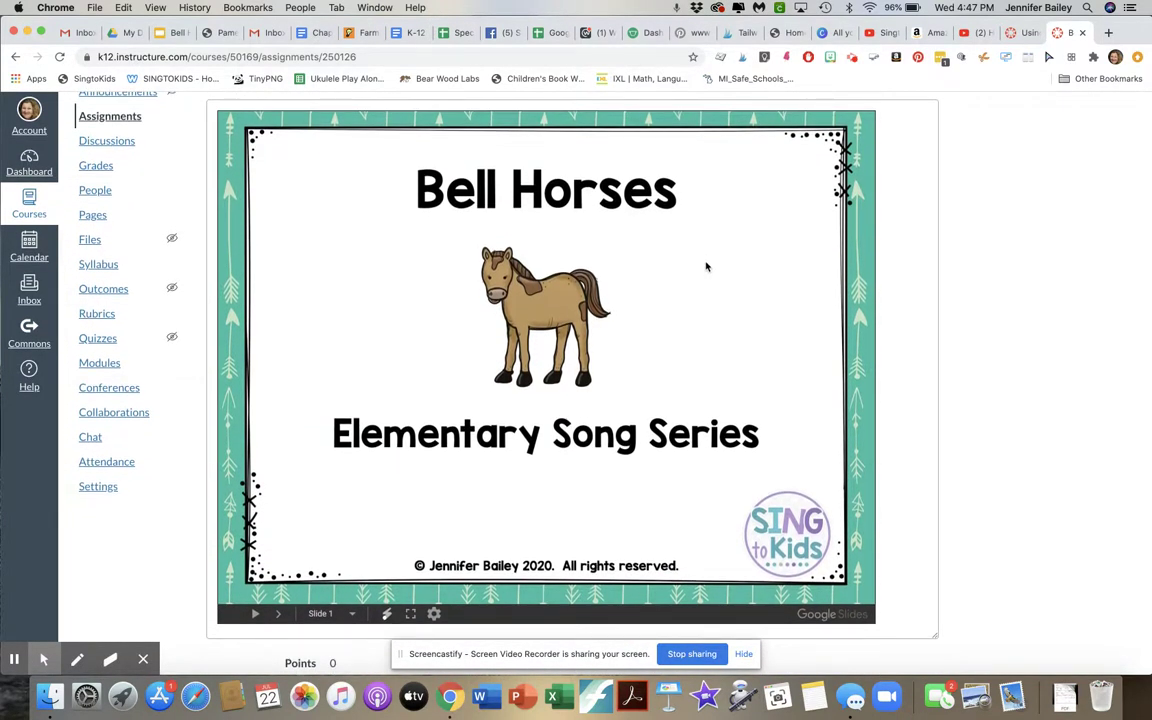
pyautogui.scroll(2, 706, 267)
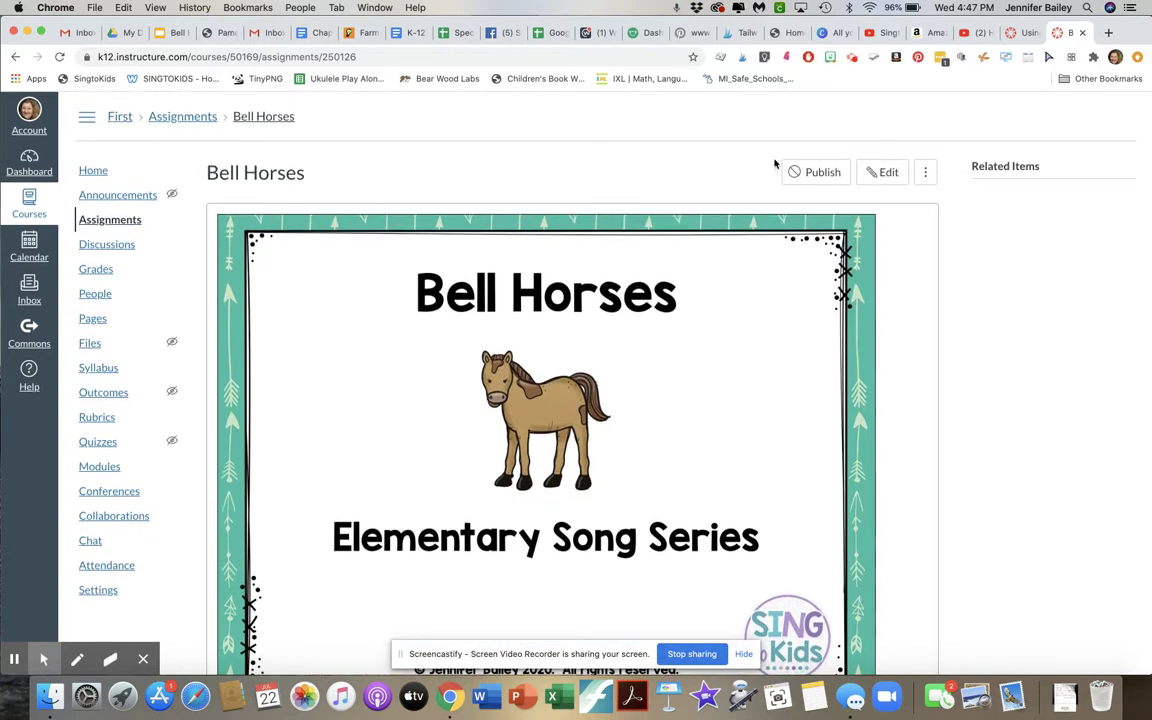
pyautogui.click(810, 173)
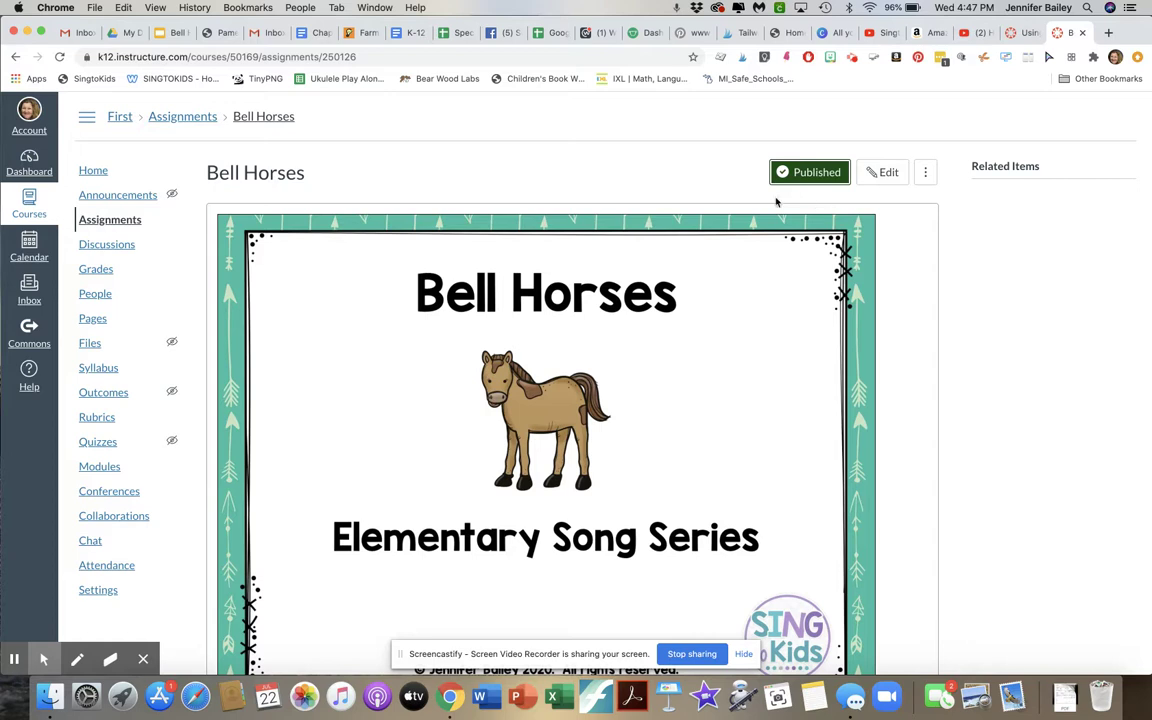
# - Return to the First Grade Music home page and enter Student View
pyautogui.click(100, 317)
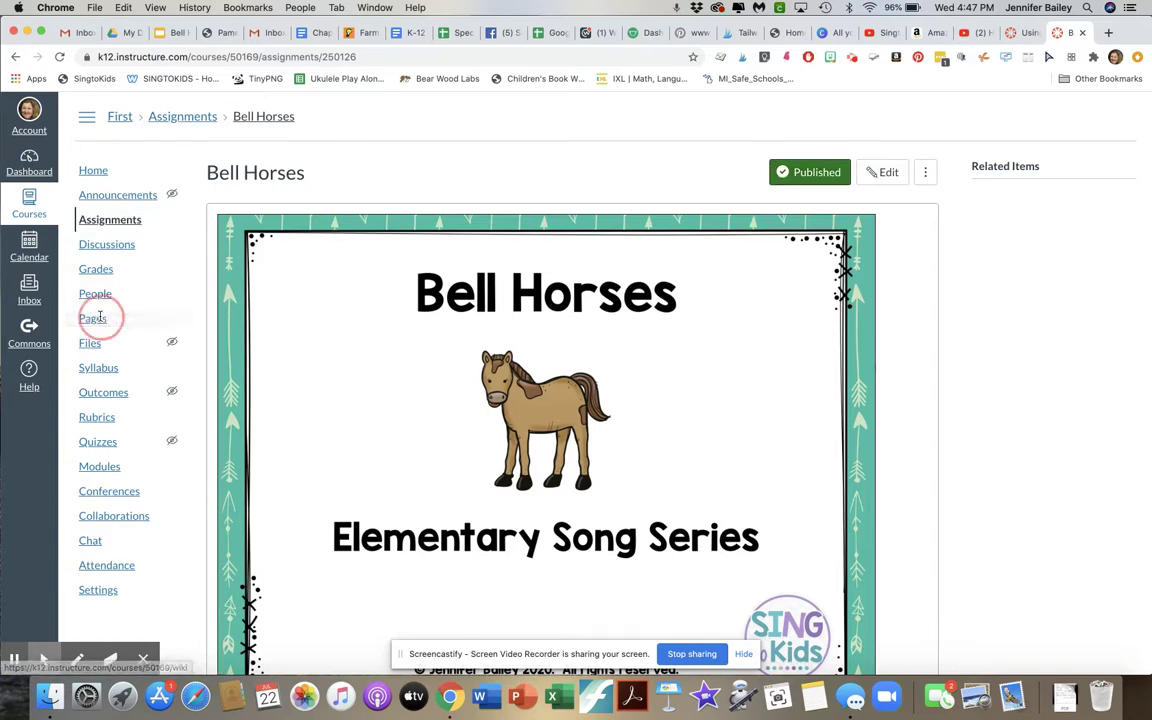
pyautogui.click(96, 320)
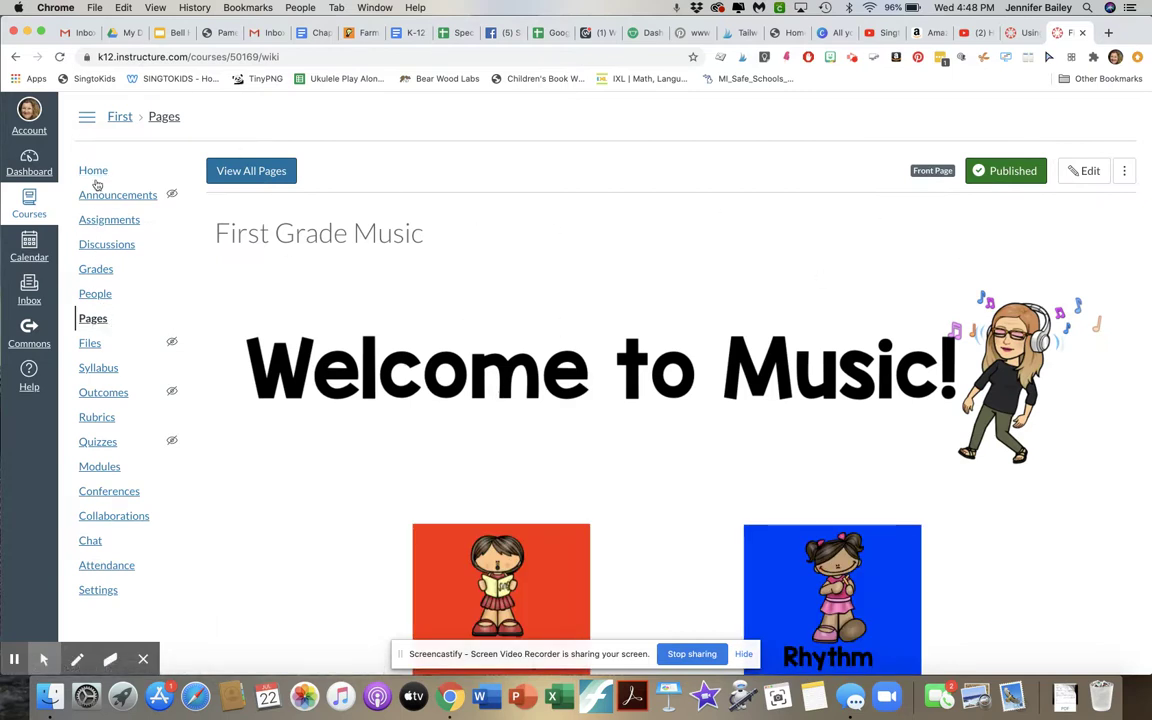
pyautogui.click(95, 172)
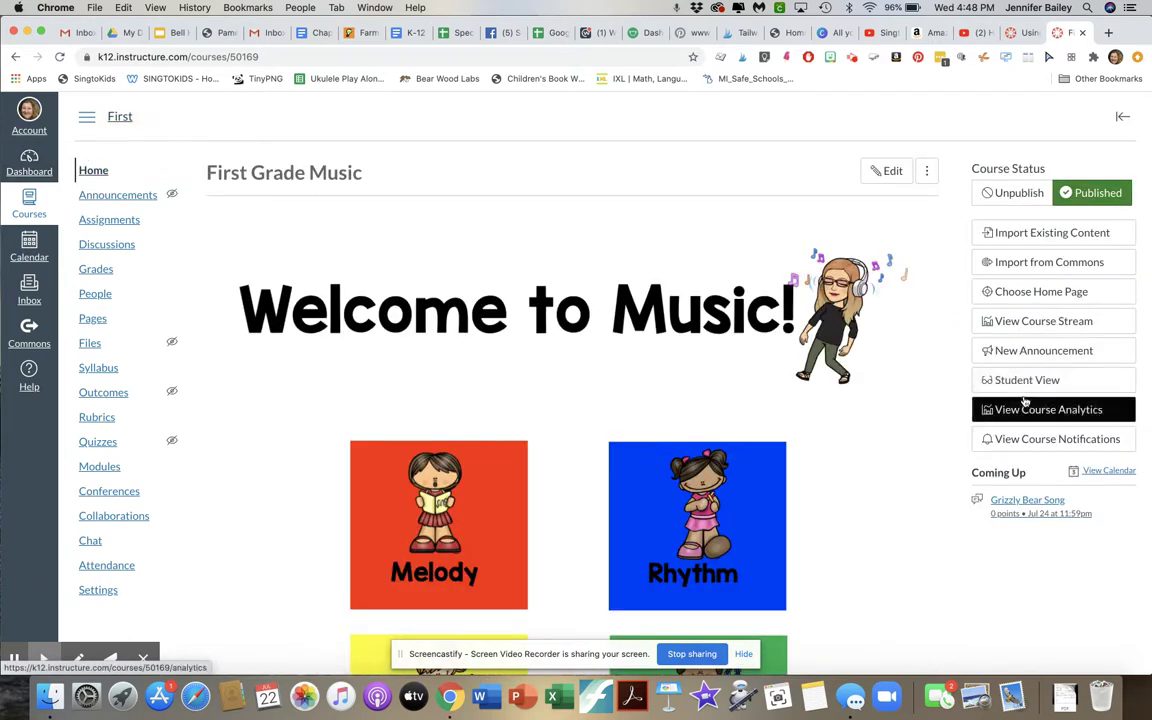
pyautogui.click(1018, 380)
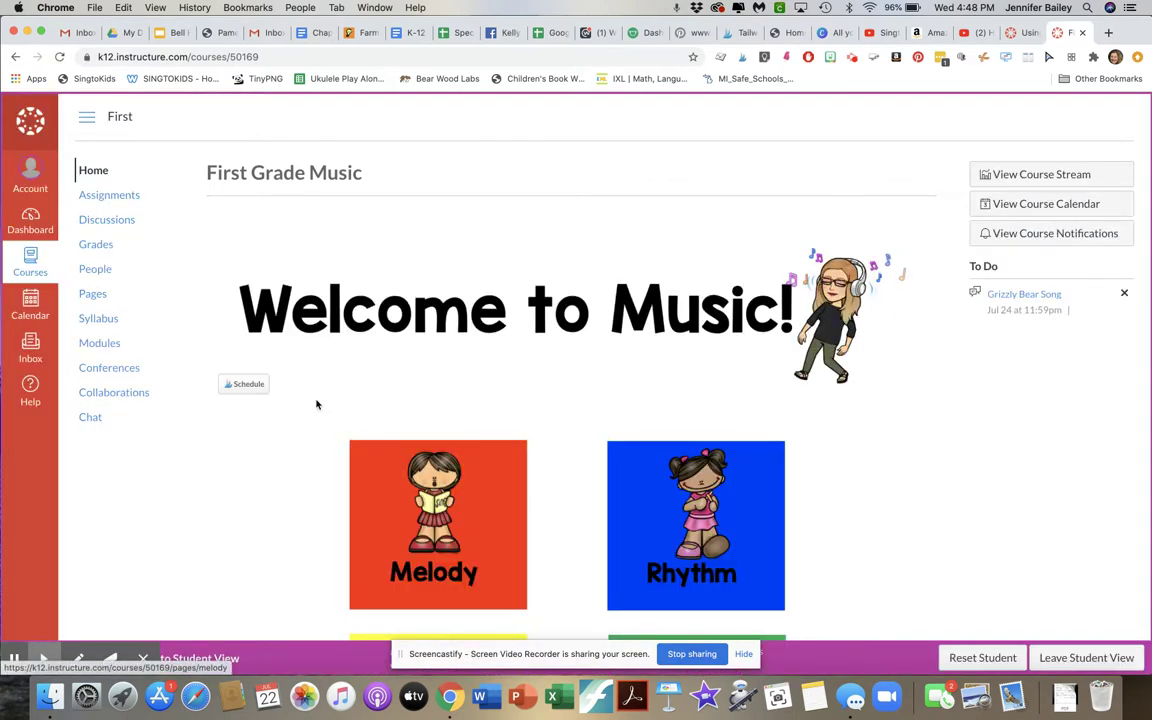
# - As a student, open the Bell Horses assignment and scroll to the embedded deck
pyautogui.click(102, 198)
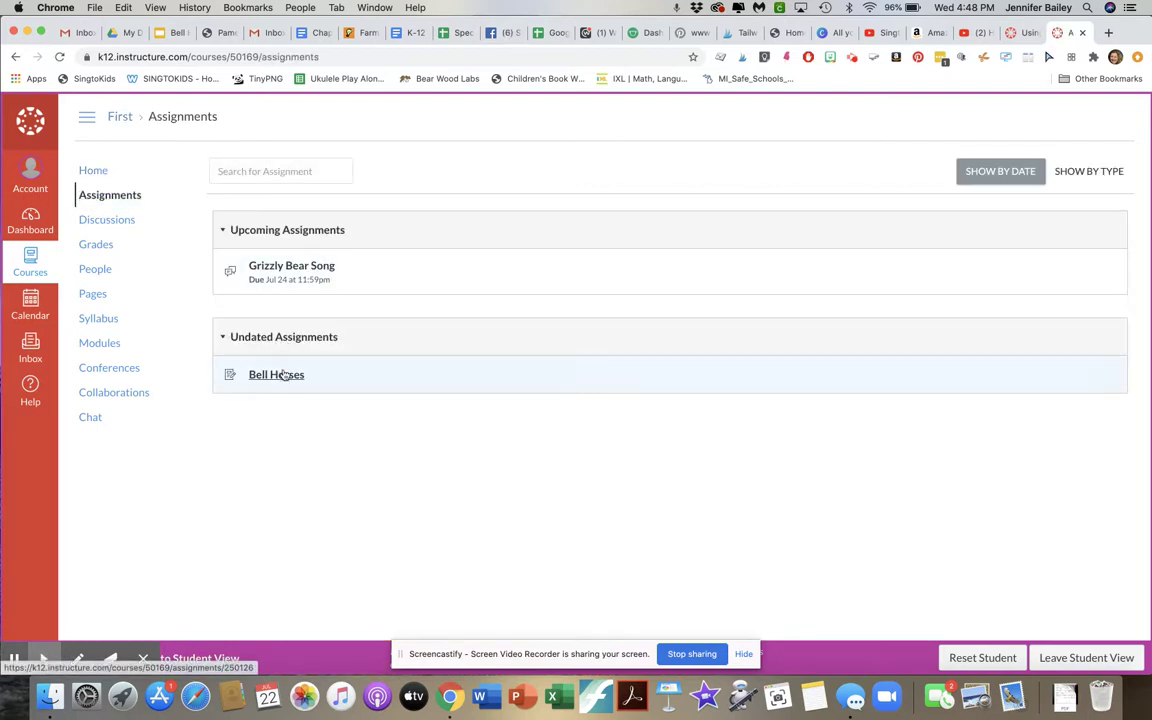
pyautogui.click(276, 375)
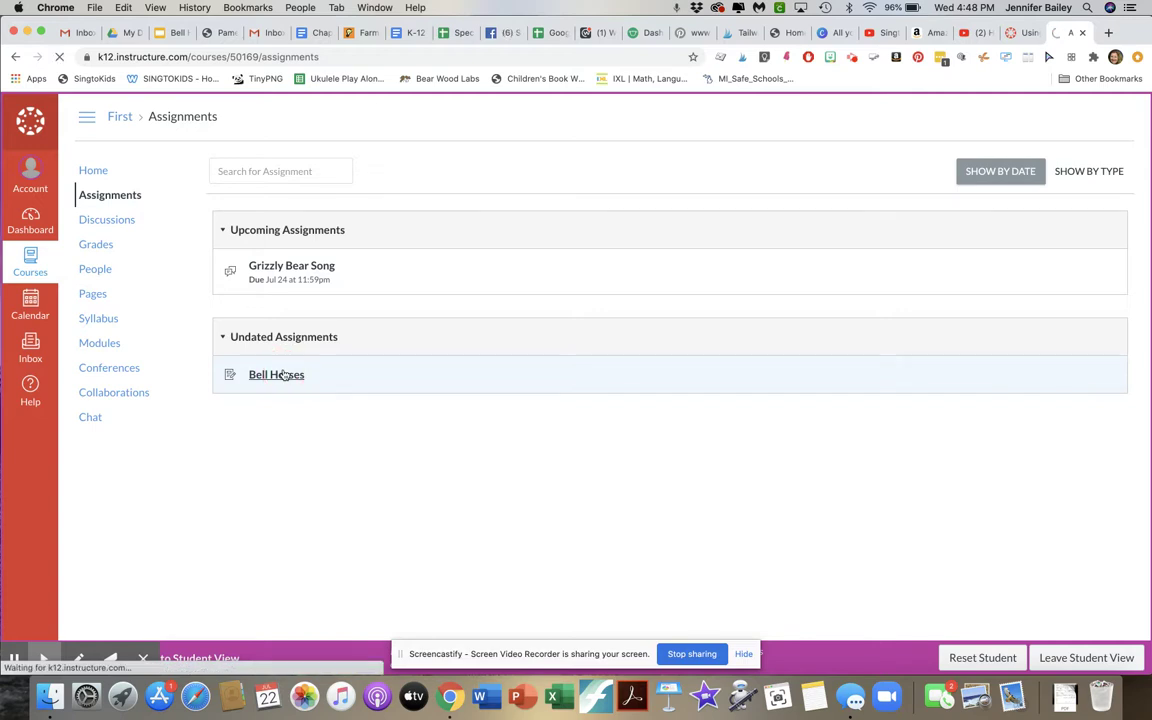
pyautogui.scroll(-1, 357, 402)
pyautogui.scroll(-2, 357, 402)
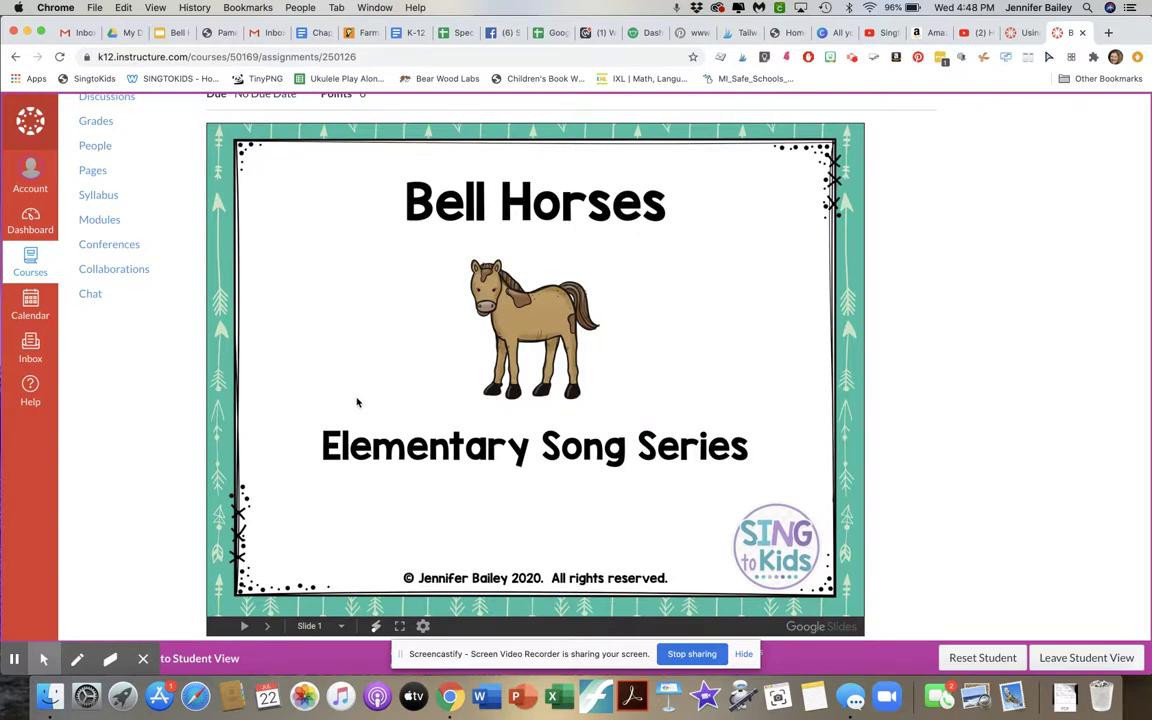
pyautogui.scroll(-1, 357, 402)
# - Advance the embedded deck through slide 10, then leave Student View
pyautogui.click(748, 350)
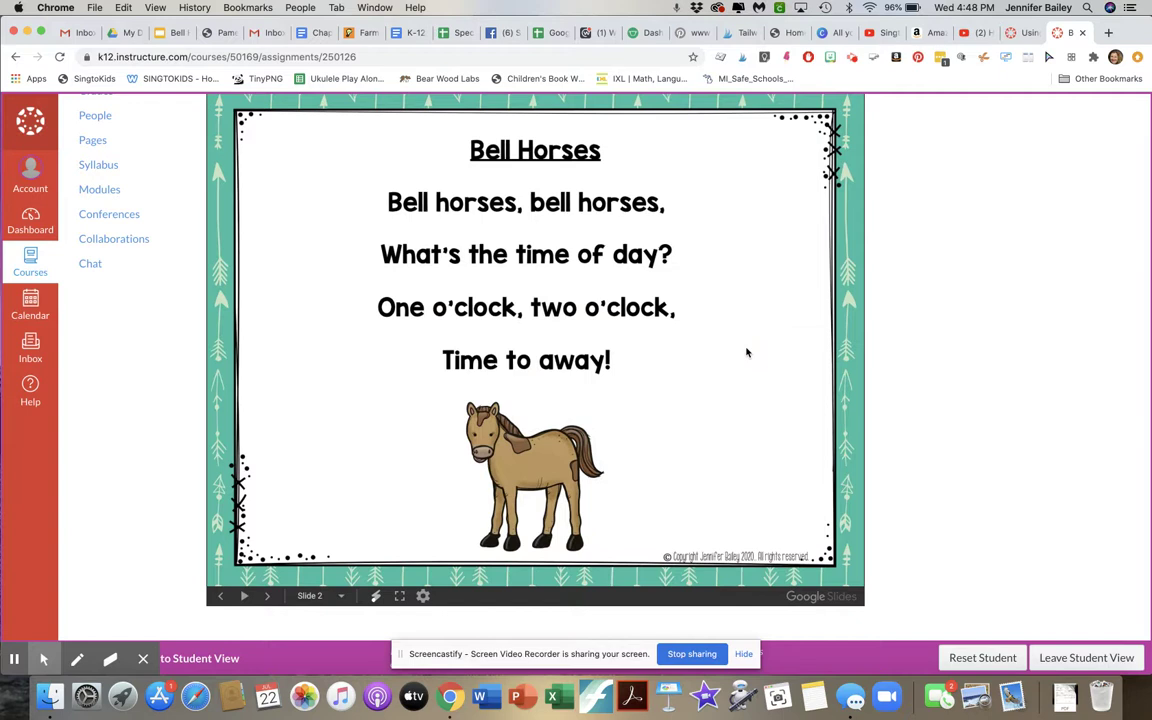
pyautogui.click(746, 352)
pyautogui.click(746, 352)
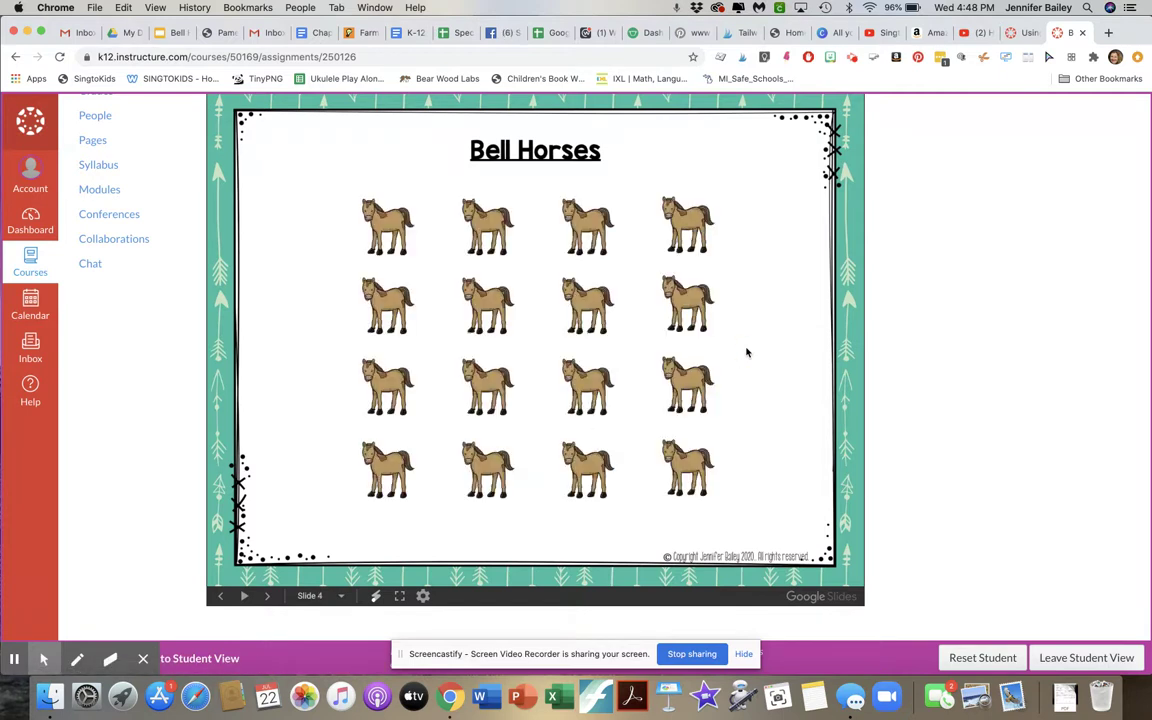
pyautogui.click(746, 352)
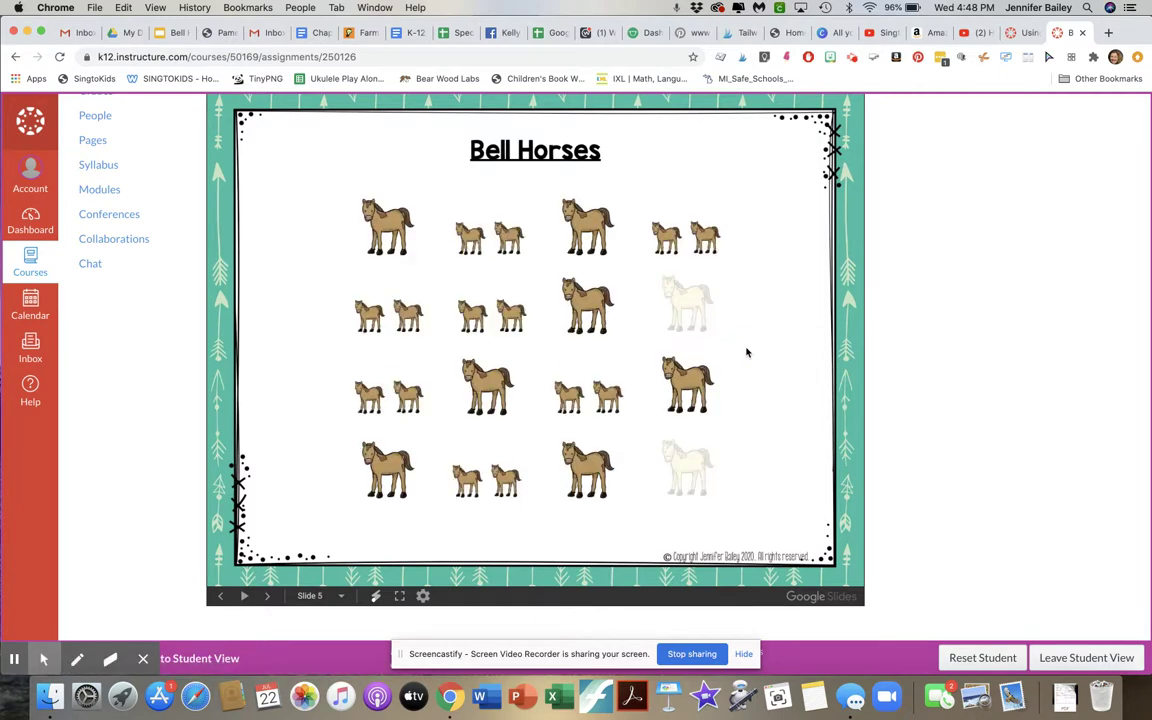
pyautogui.click(746, 352)
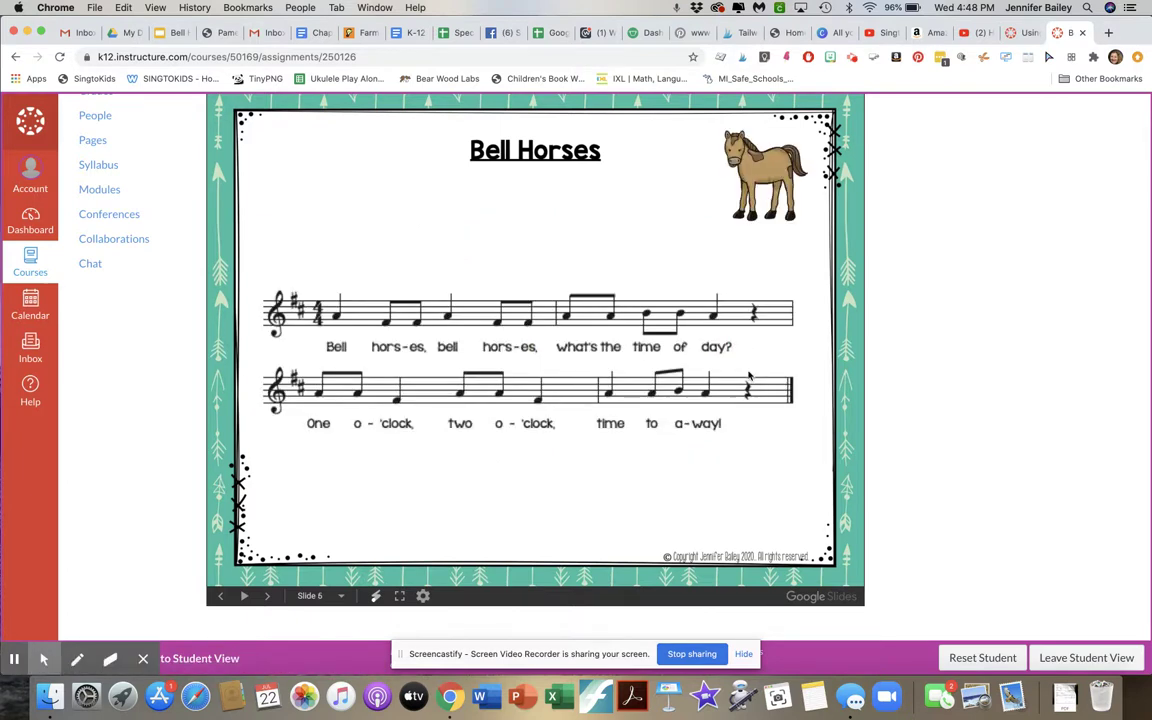
pyautogui.click(748, 374)
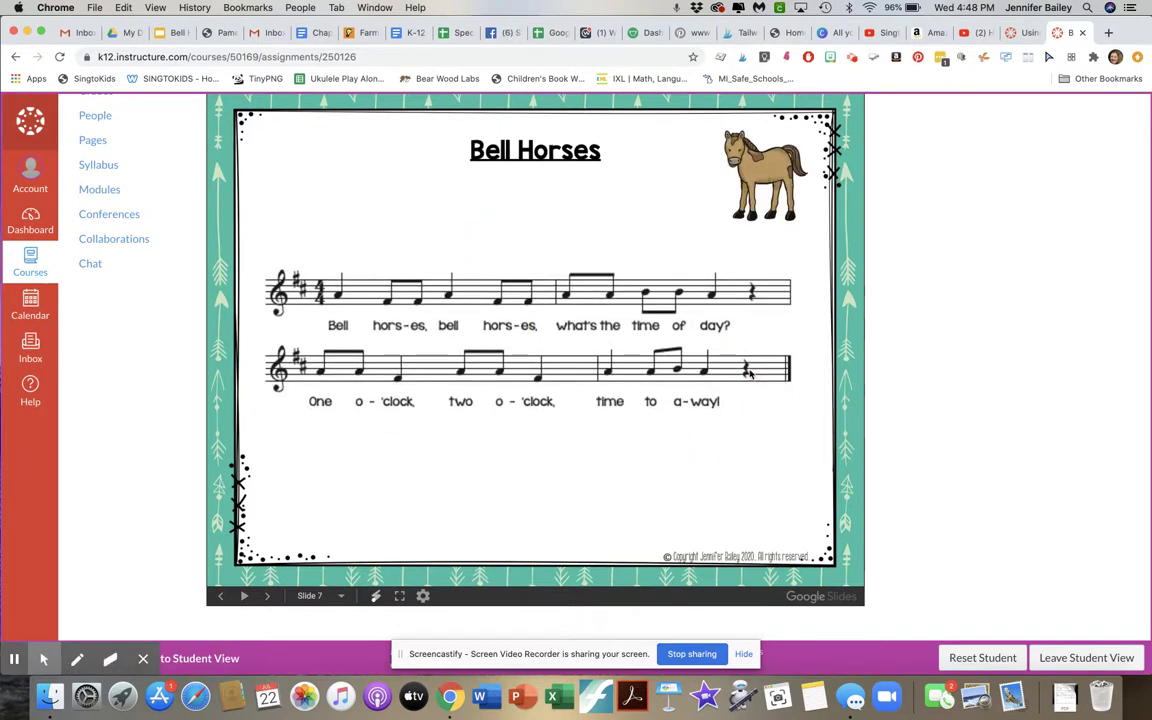
pyautogui.click(748, 374)
pyautogui.click(749, 379)
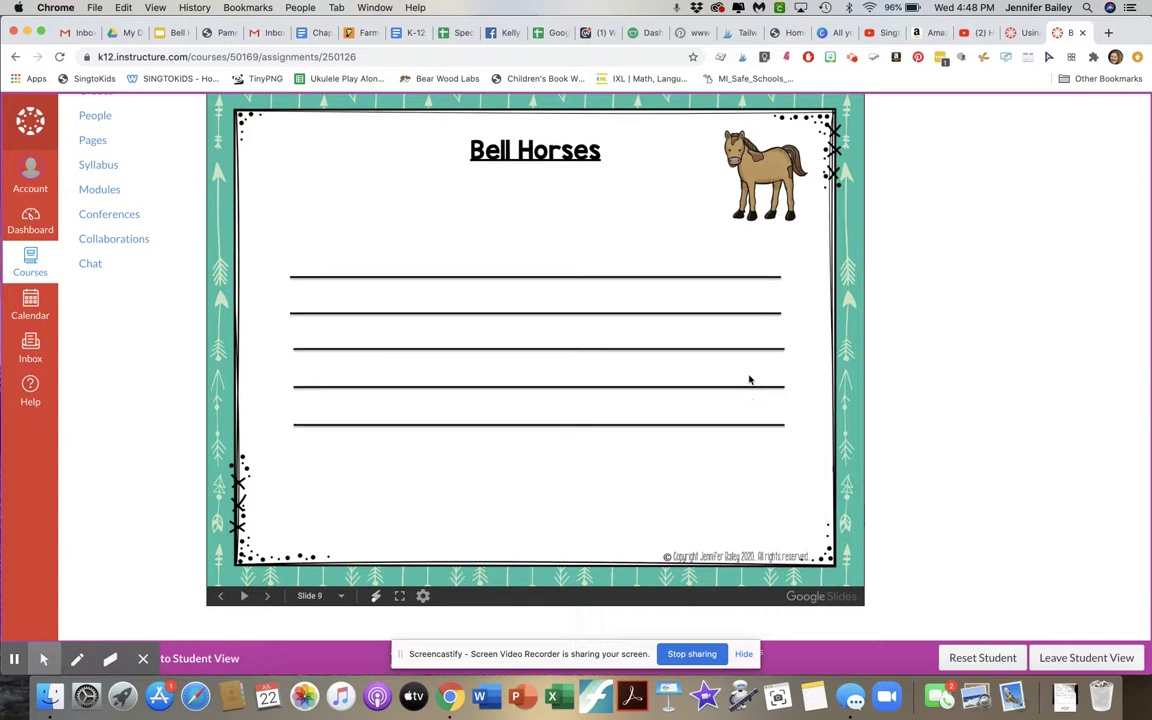
pyautogui.click(749, 379)
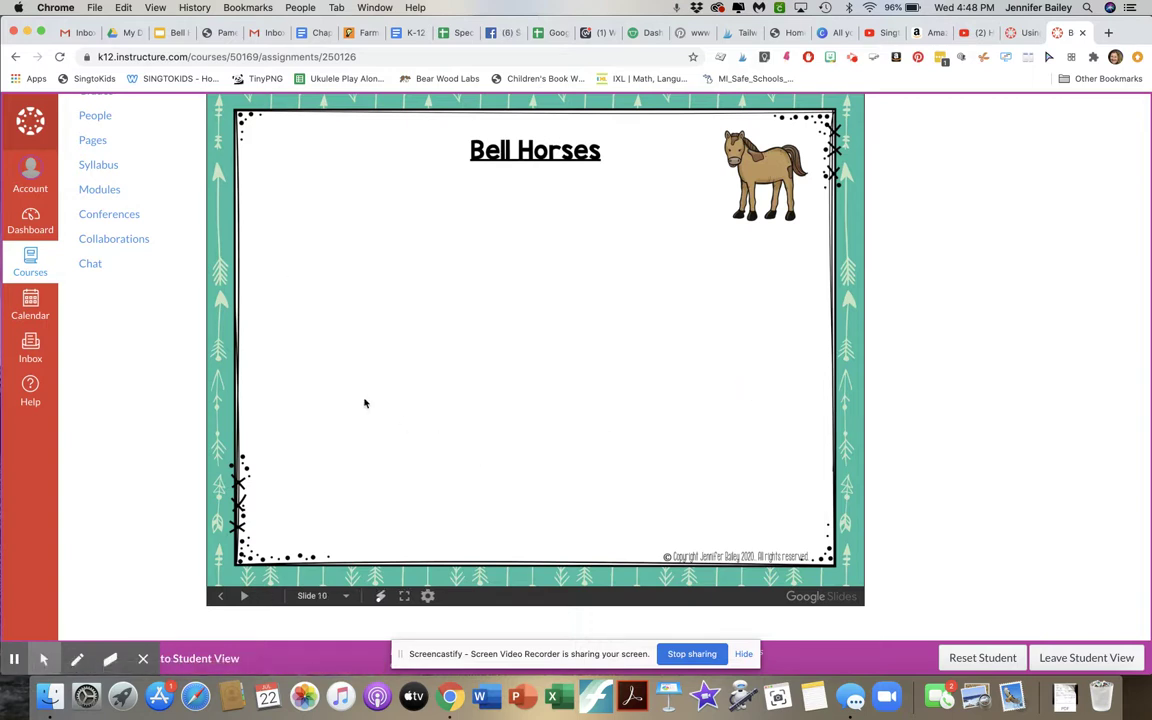
pyautogui.click(1080, 657)
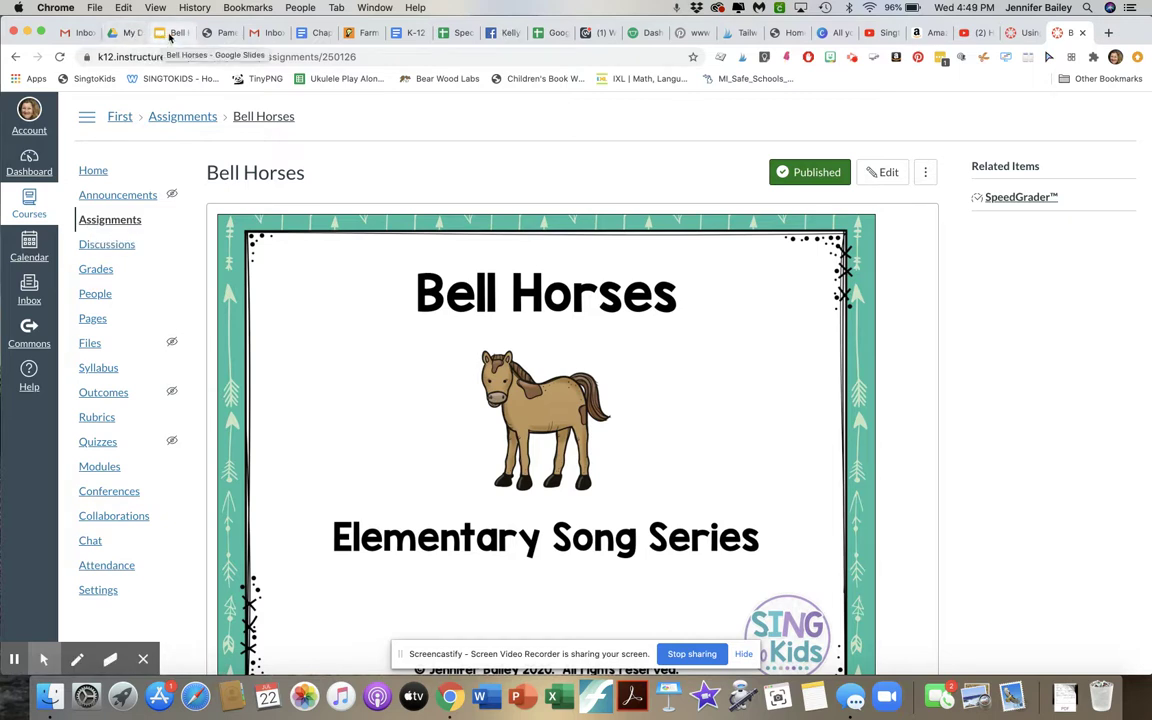
# - Copy the Bell Horses deck's iframe embed code from the Publish to the web Embed tab
pyautogui.click(170, 33)
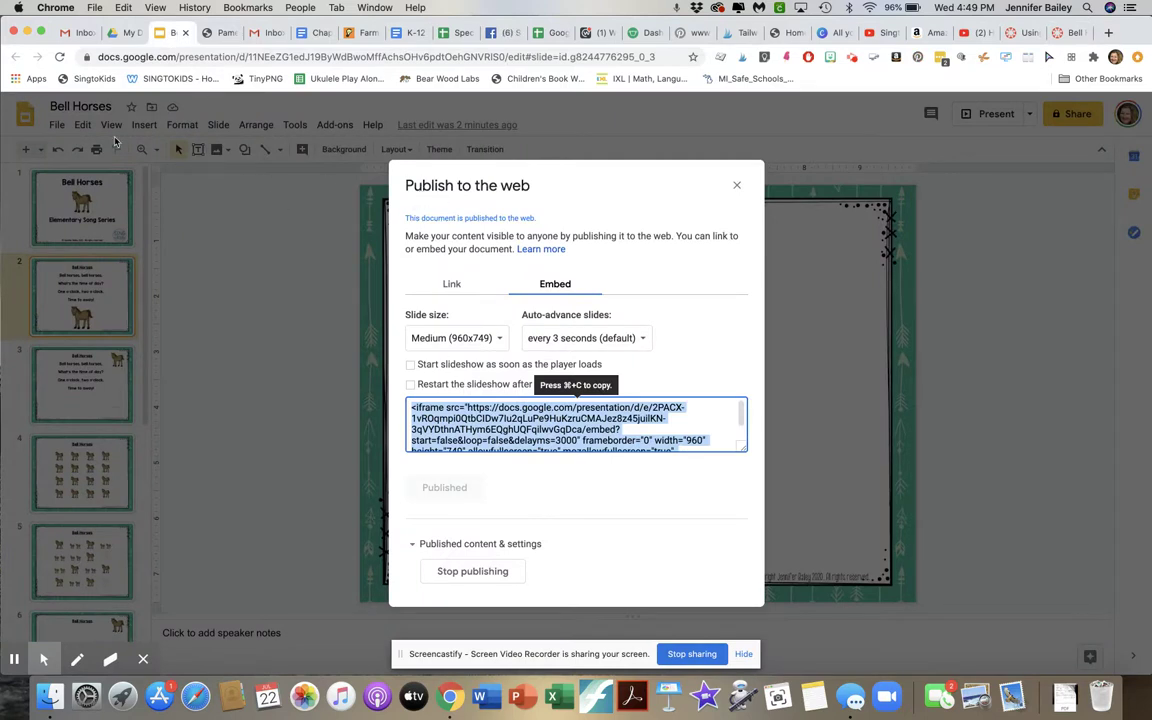
pyautogui.press('super+c')
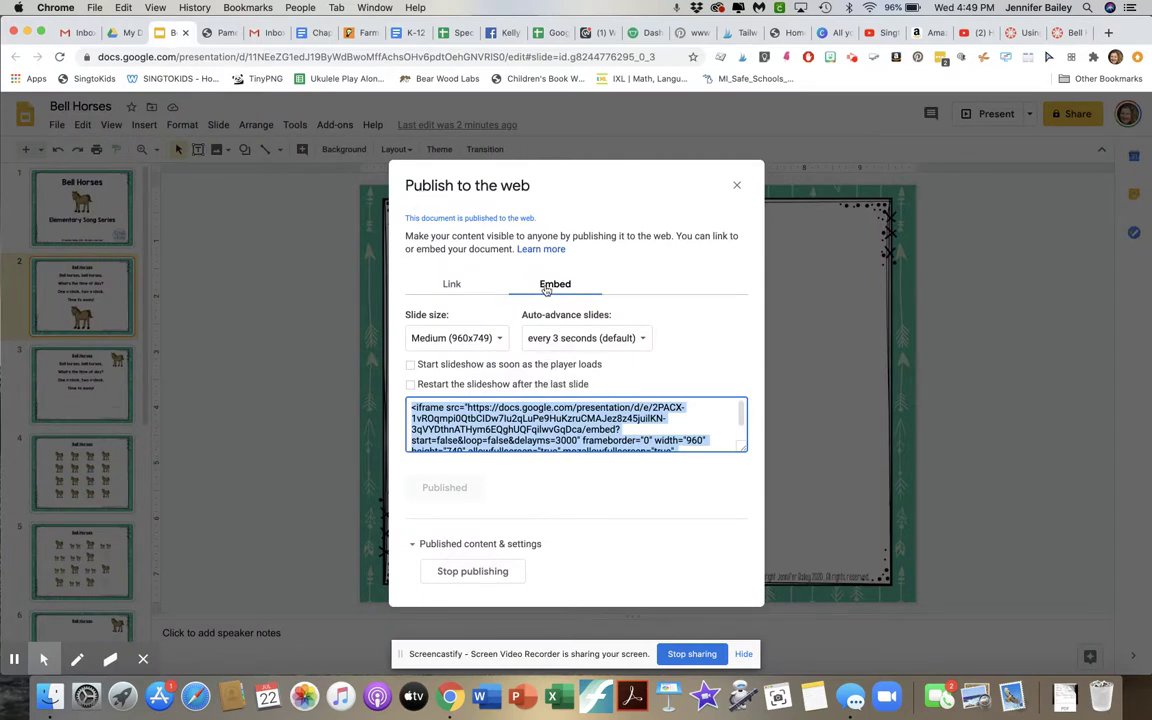
pyautogui.click(537, 428)
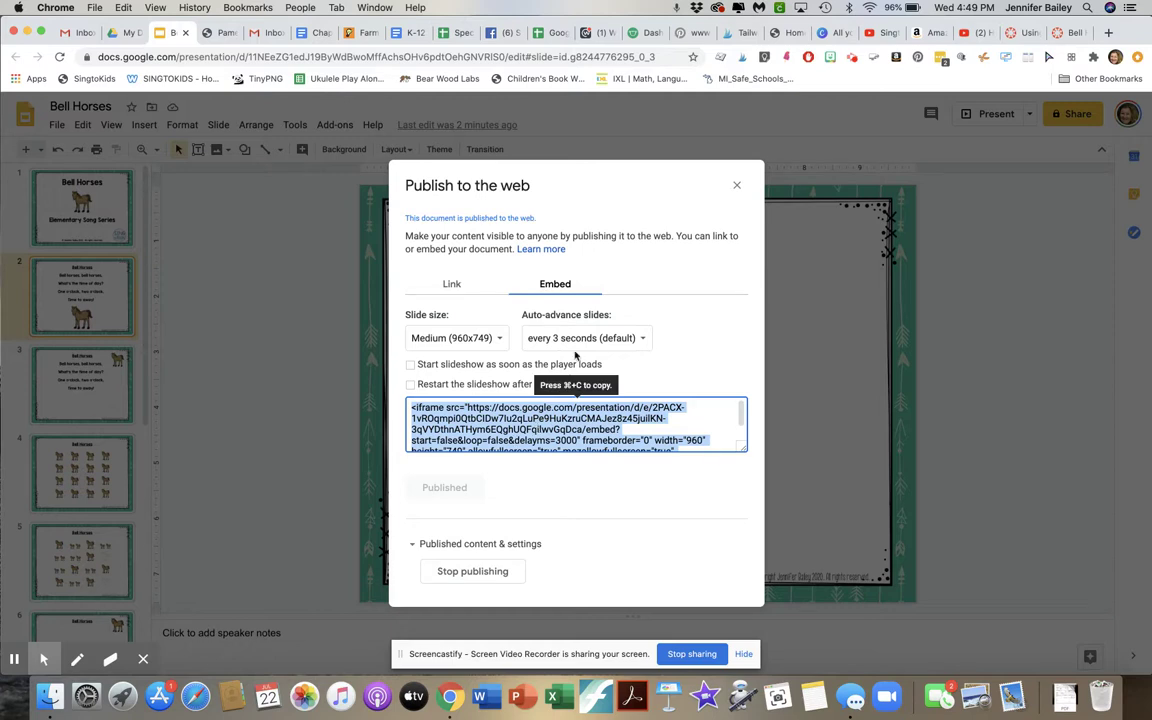
pyautogui.click(1066, 33)
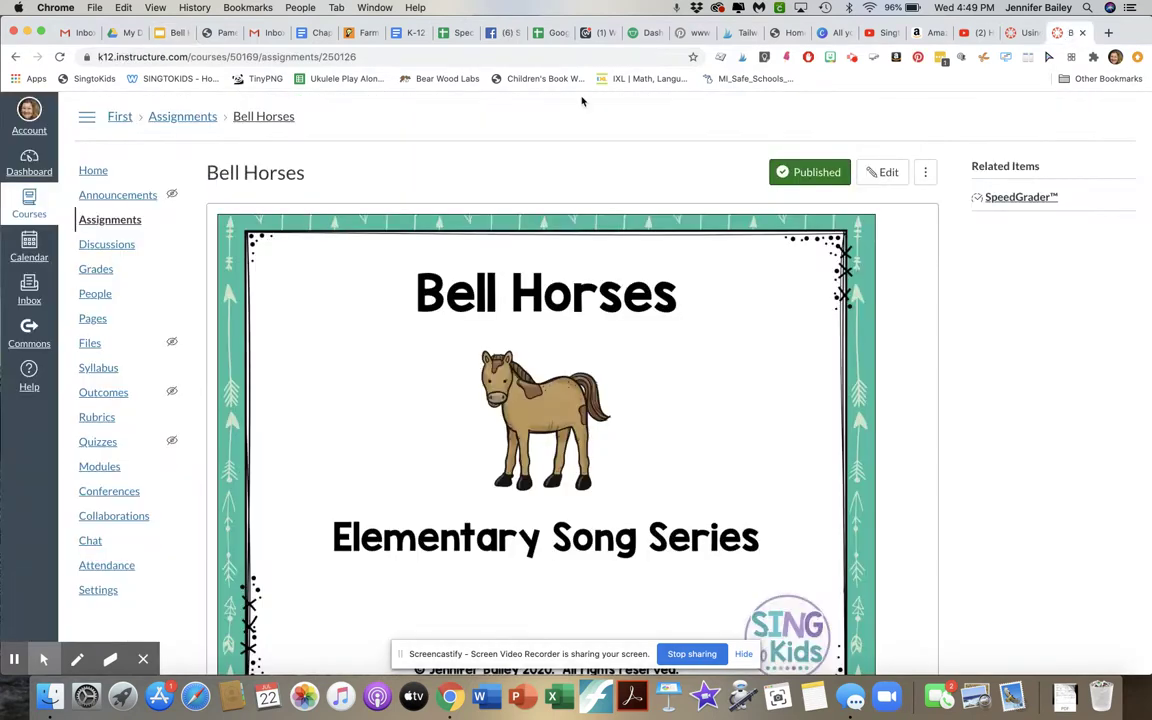
# - Edit the Bell Horses assignment, view its description as HTML, and save it again
pyautogui.click(890, 173)
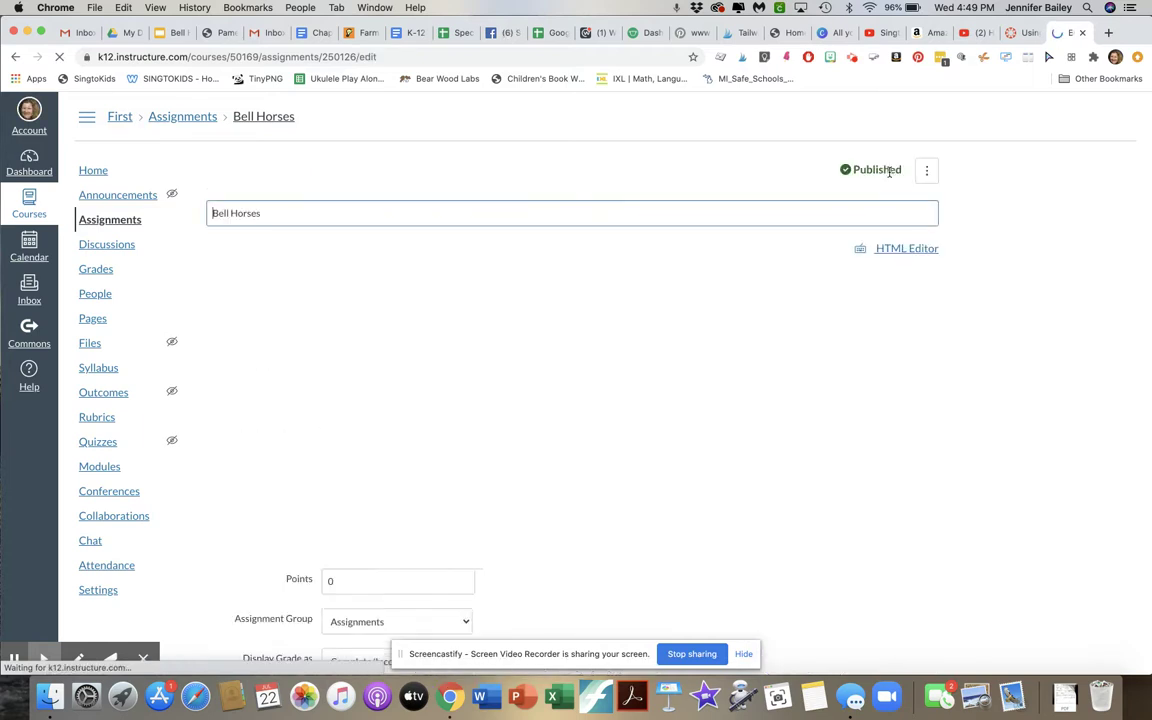
pyautogui.click(908, 249)
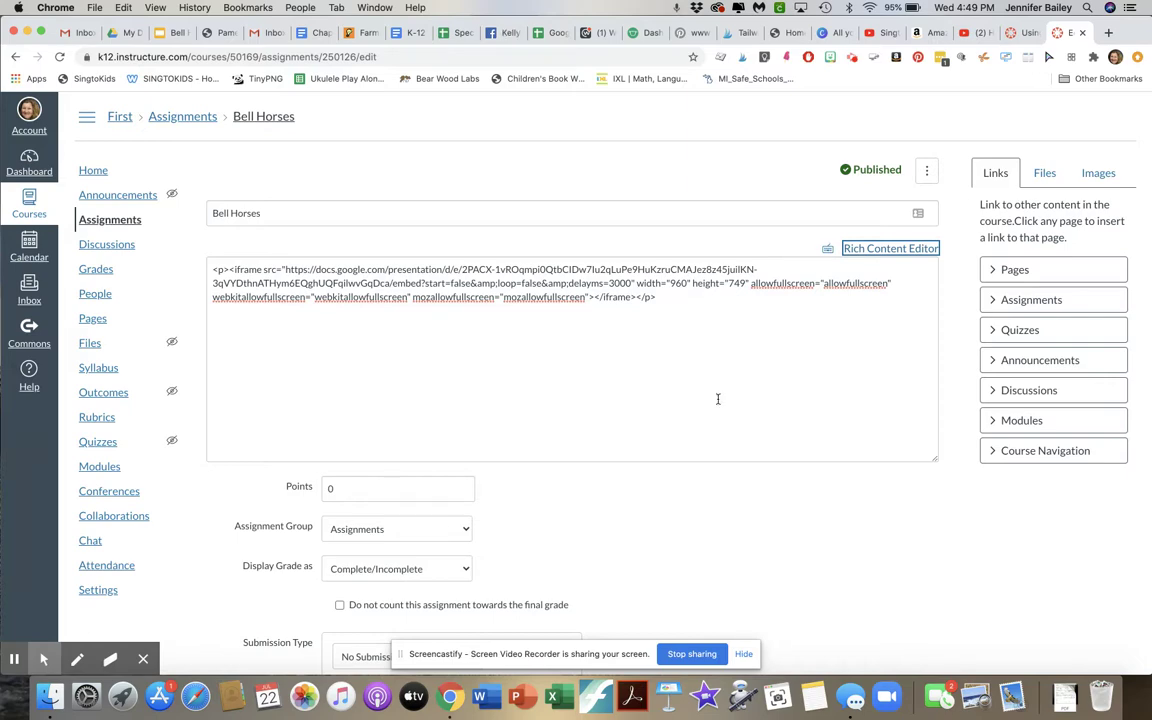
pyautogui.scroll(-10, 735, 449)
pyautogui.click(908, 614)
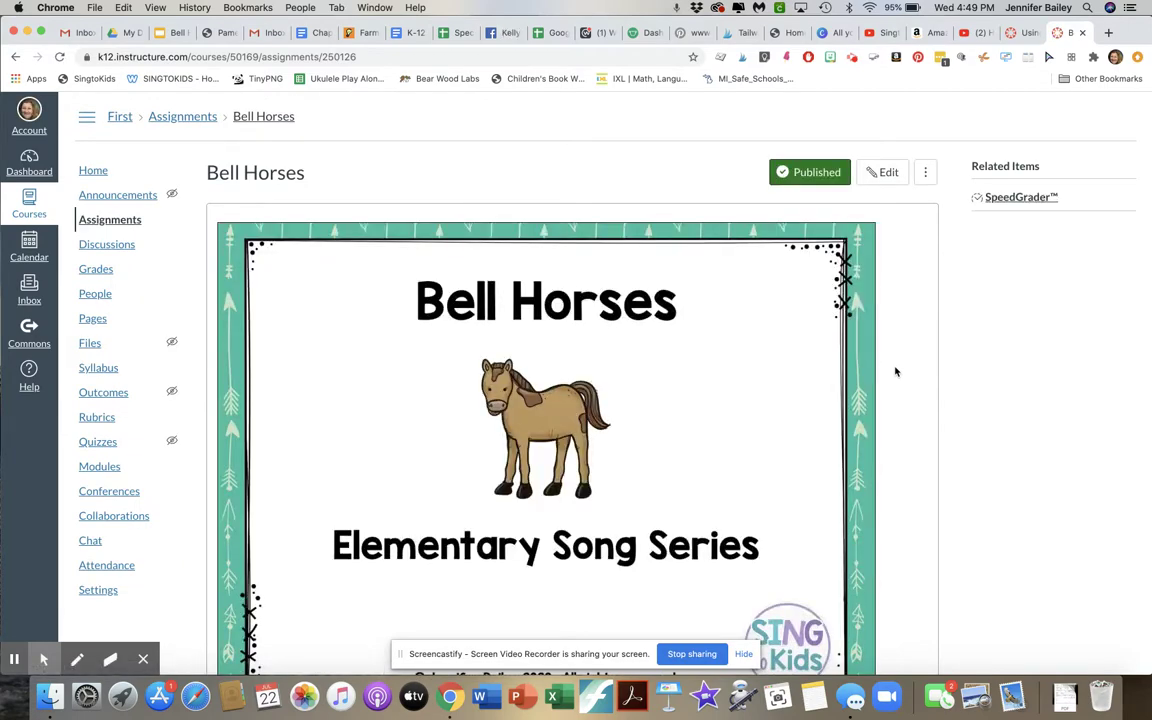
pyautogui.scroll(-5, 906, 358)
pyautogui.scroll(5, 880, 340)
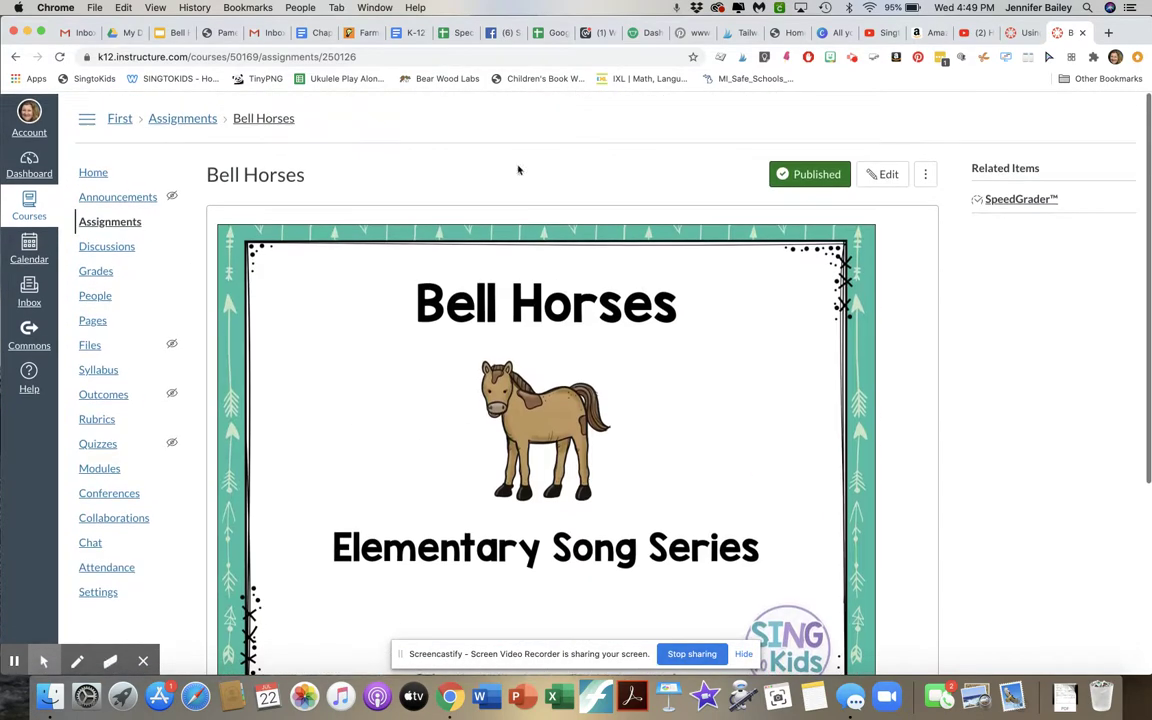
# - Go to the First Grade Music home page and switch to Student View
pyautogui.click(90, 169)
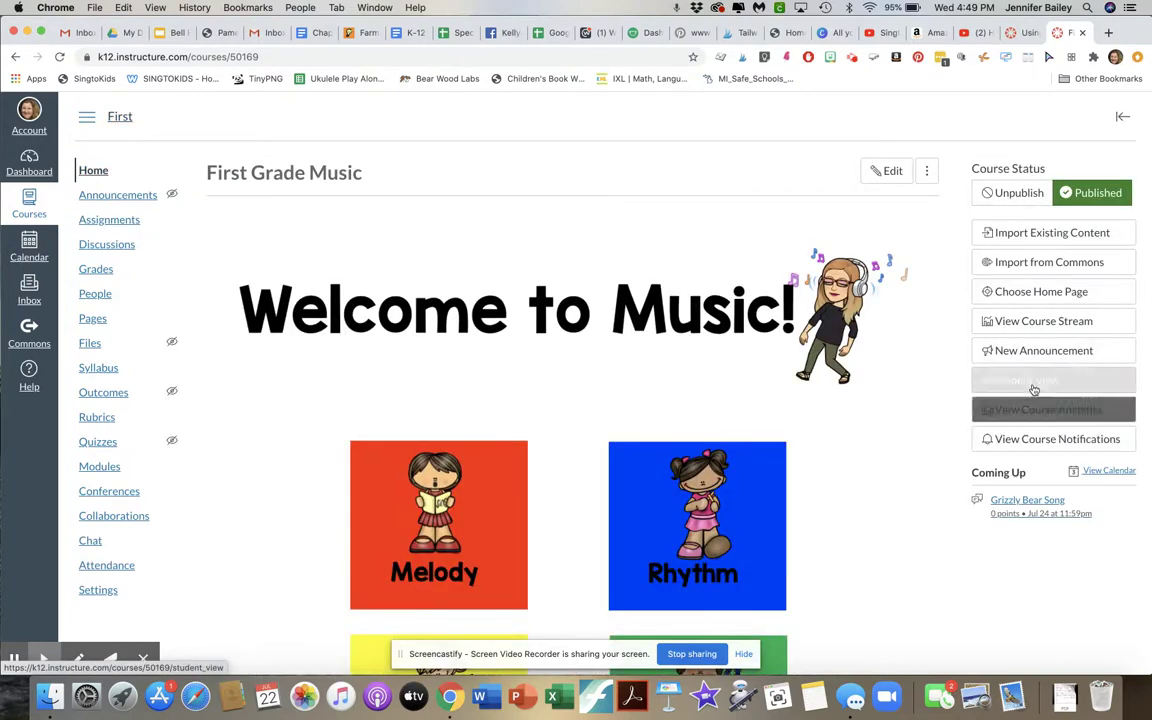
pyautogui.click(1034, 389)
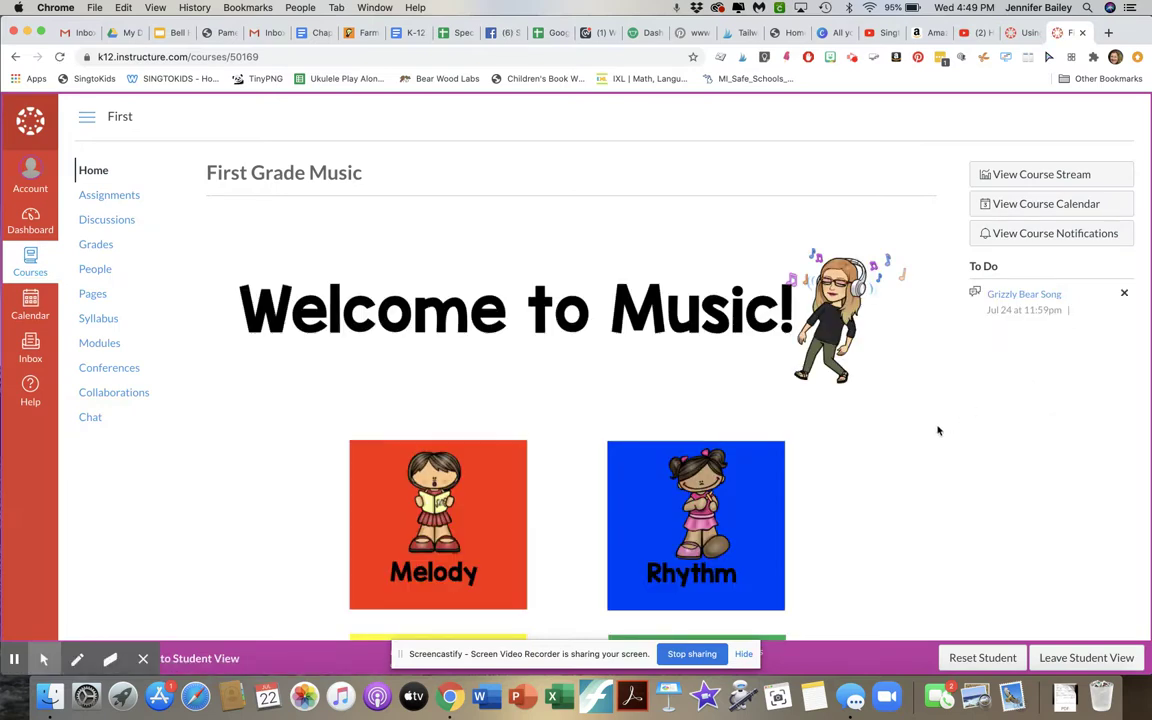
pyautogui.scroll(-4, 931, 436)
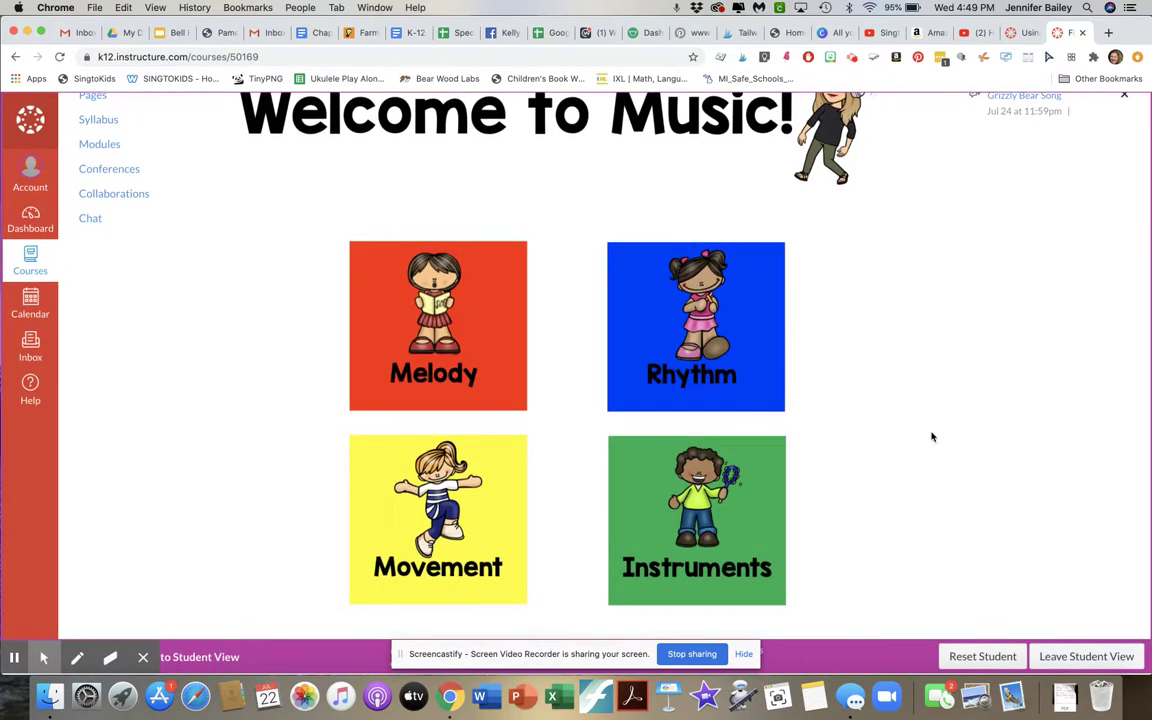
pyautogui.scroll(1, 931, 436)
pyautogui.scroll(1, 931, 436)
pyautogui.scroll(-2, 700, 380)
# - Open the Melody page, then the Bell Horses assignment, and scroll to its embedded deck
pyautogui.click(449, 320)
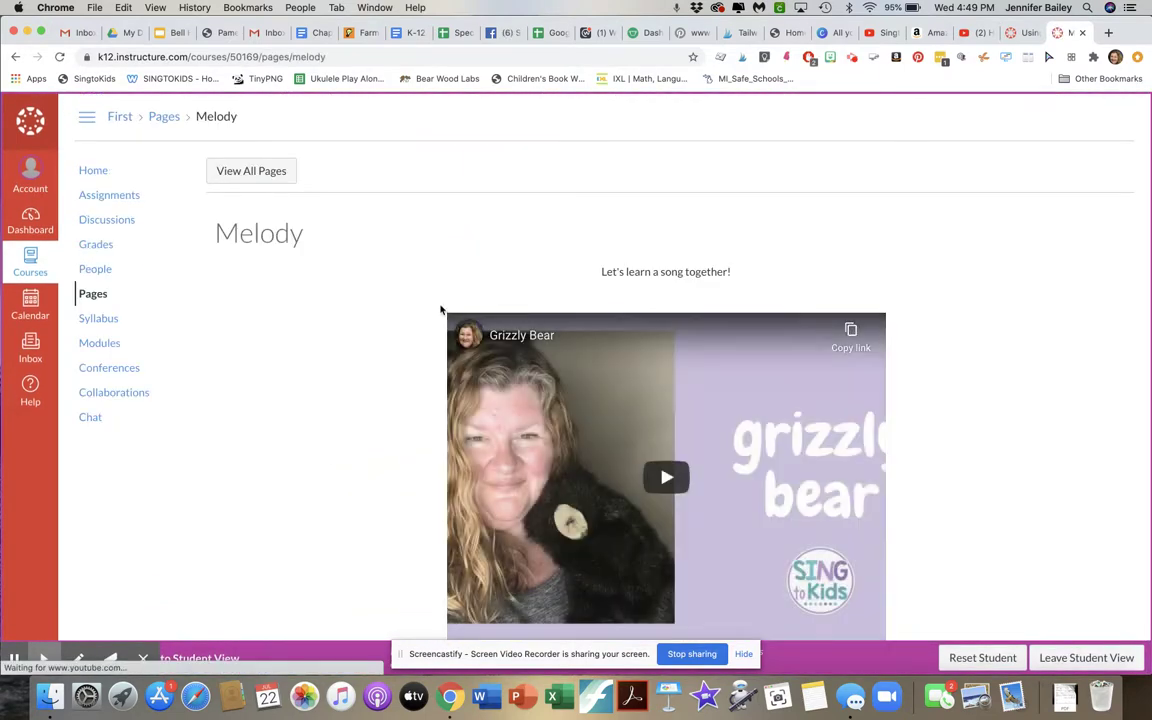
pyautogui.click(110, 195)
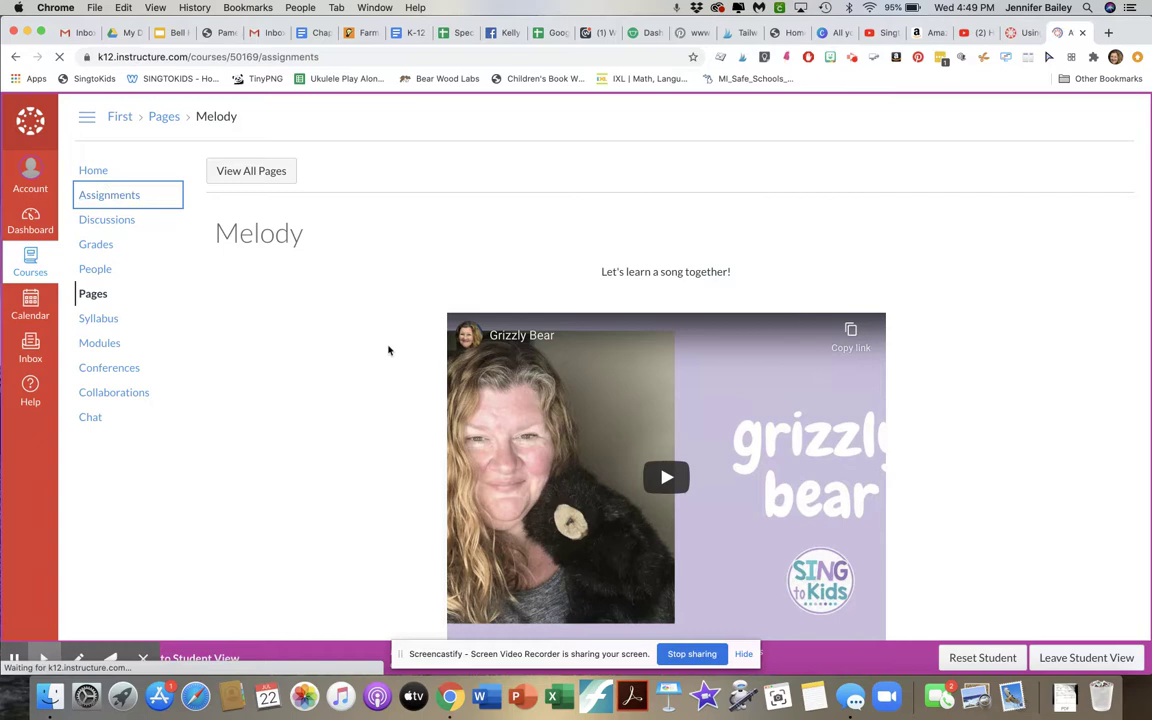
pyautogui.click(289, 375)
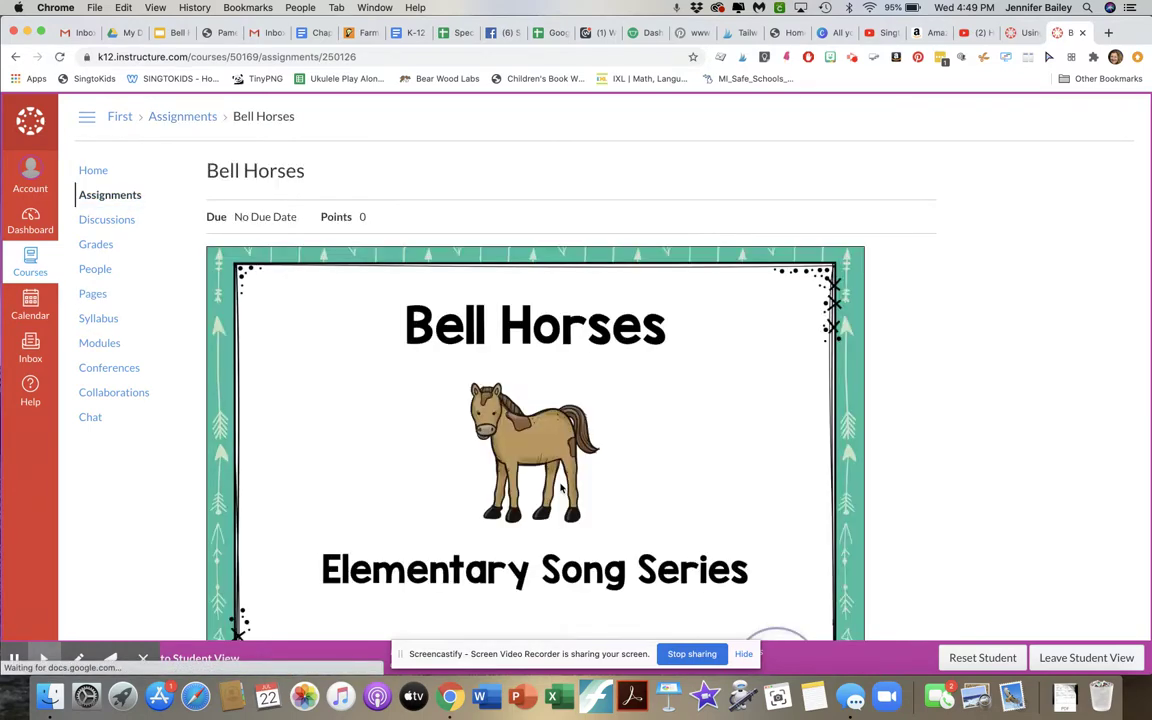
pyautogui.scroll(-3, 563, 479)
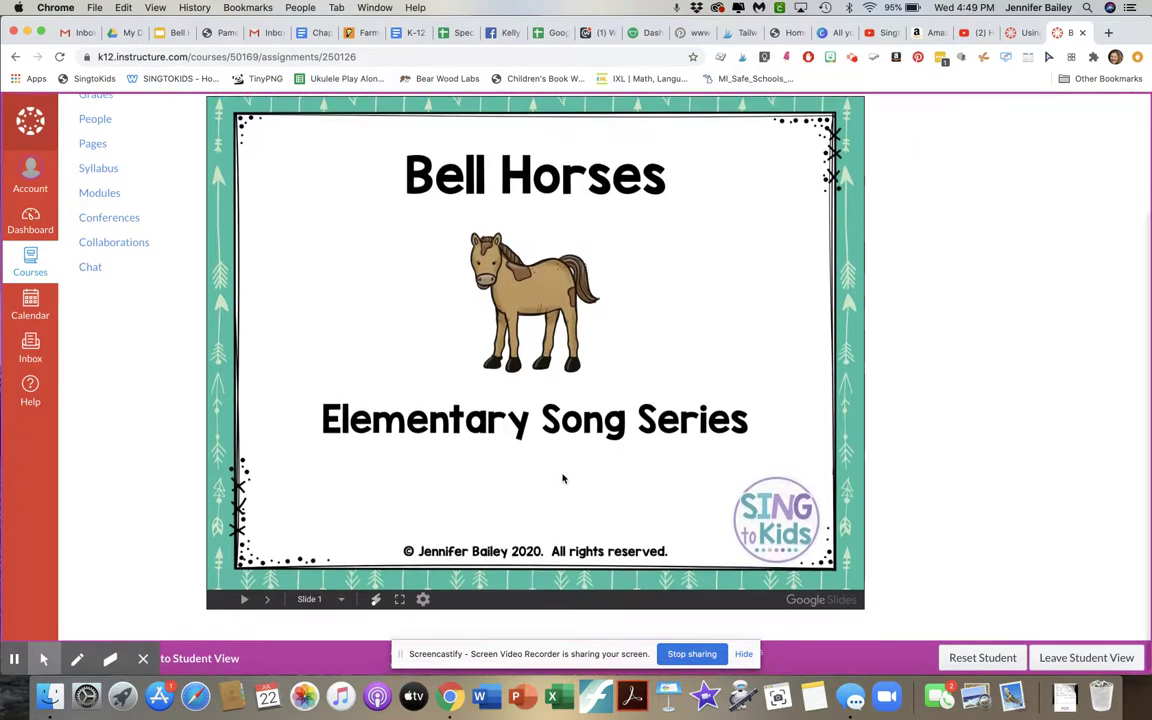